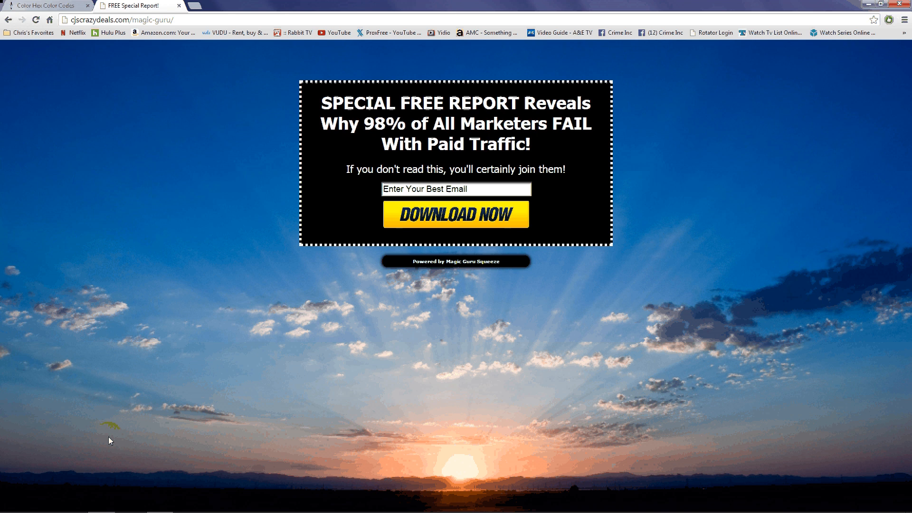
# Launch Magic Guru Squeeze and load the saved squeeze page project.
pyautogui.click(59, 380)
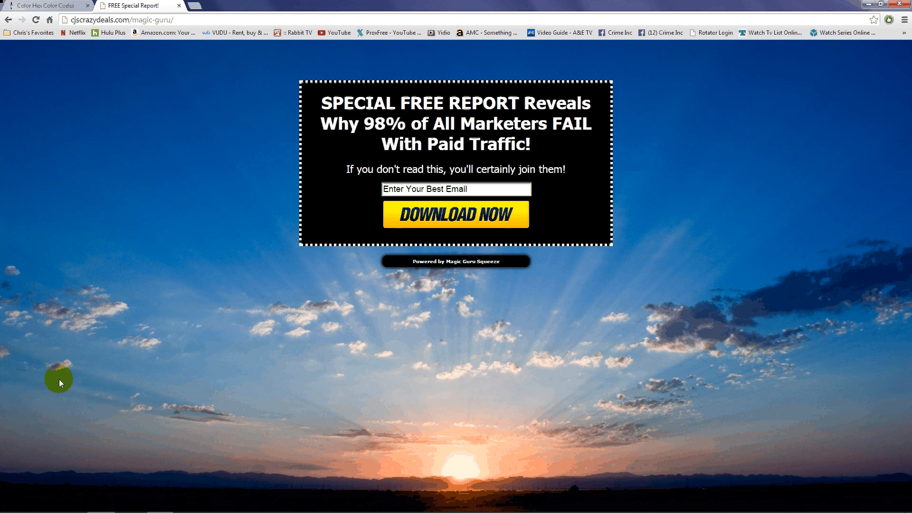
pyautogui.click(7, 508)
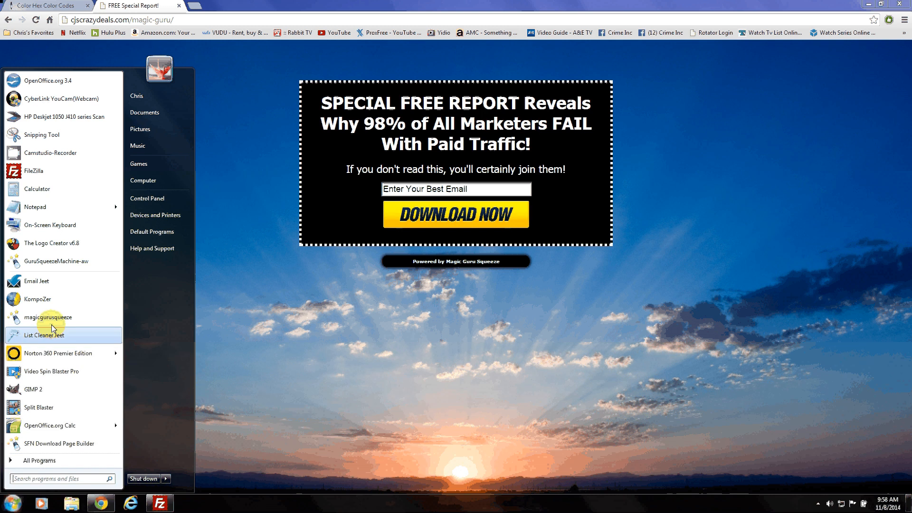
pyautogui.click(255, 371)
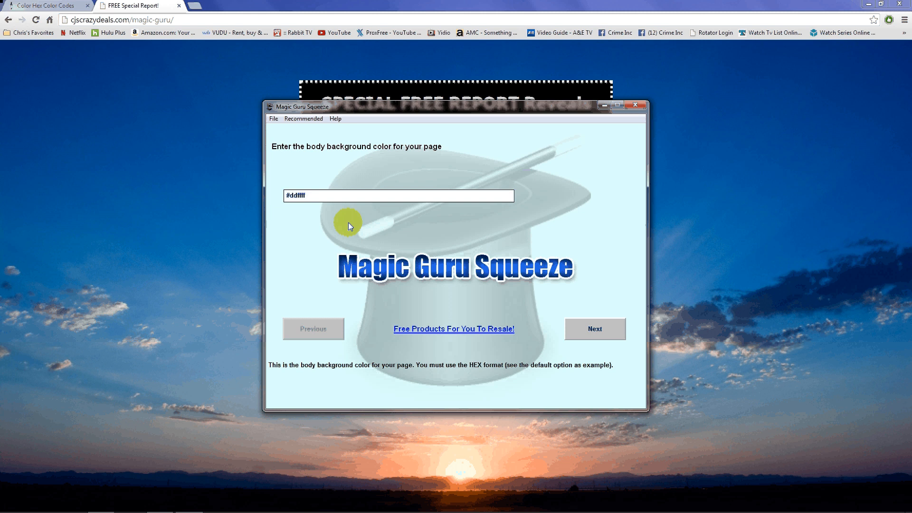
pyautogui.click(274, 118)
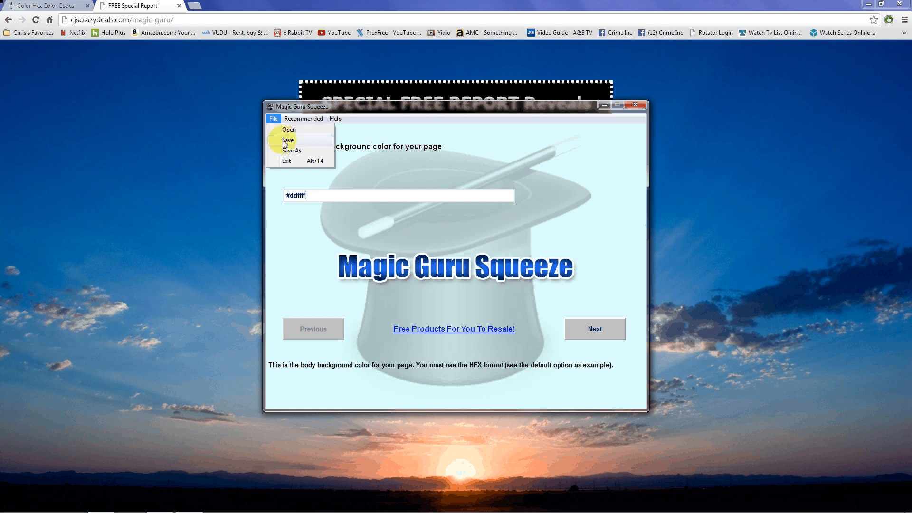
pyautogui.click(286, 141)
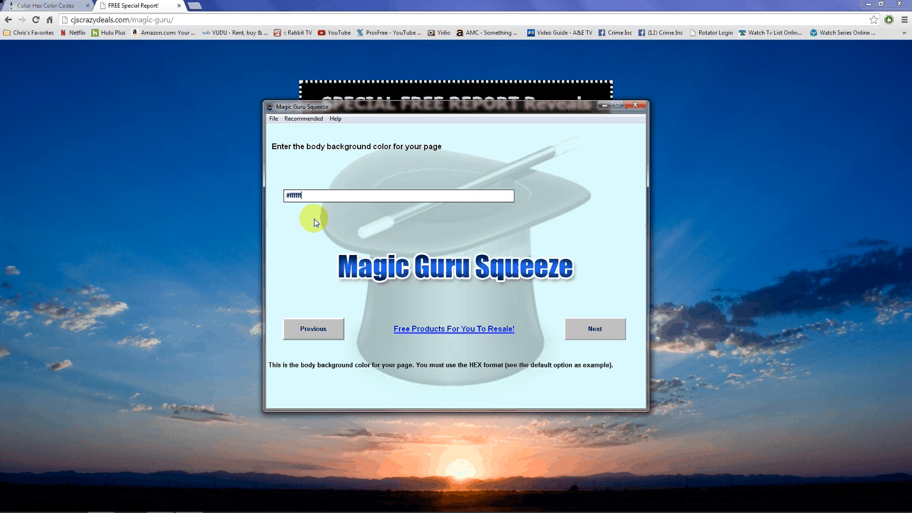
# Switch to the Color Hex Color Codes site in the browser and pick white, #ffffff, with its colour picker.
pyautogui.click(44, 7)
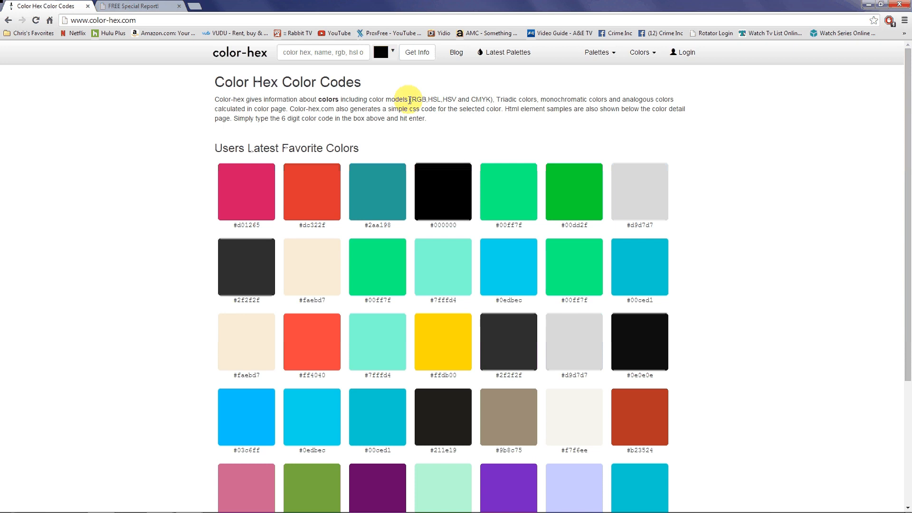
pyautogui.scroll(-2, 695, 177)
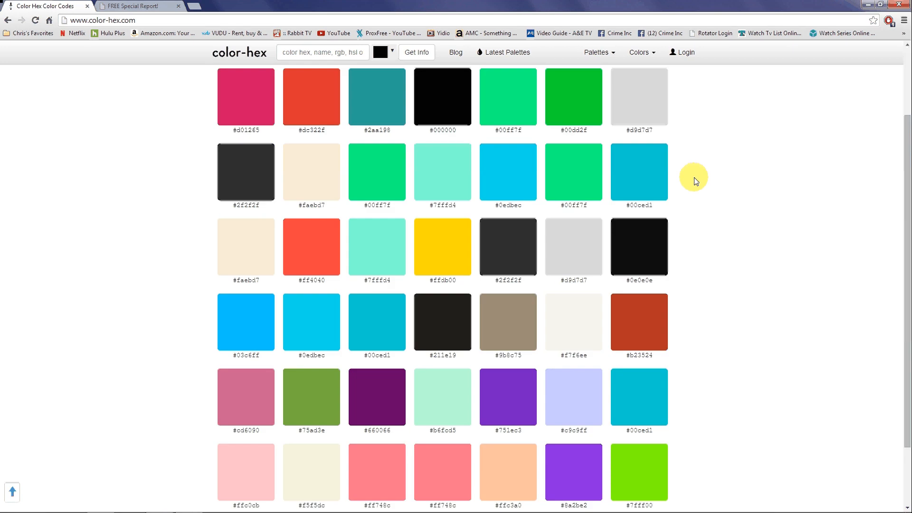
pyautogui.scroll(2, 694, 178)
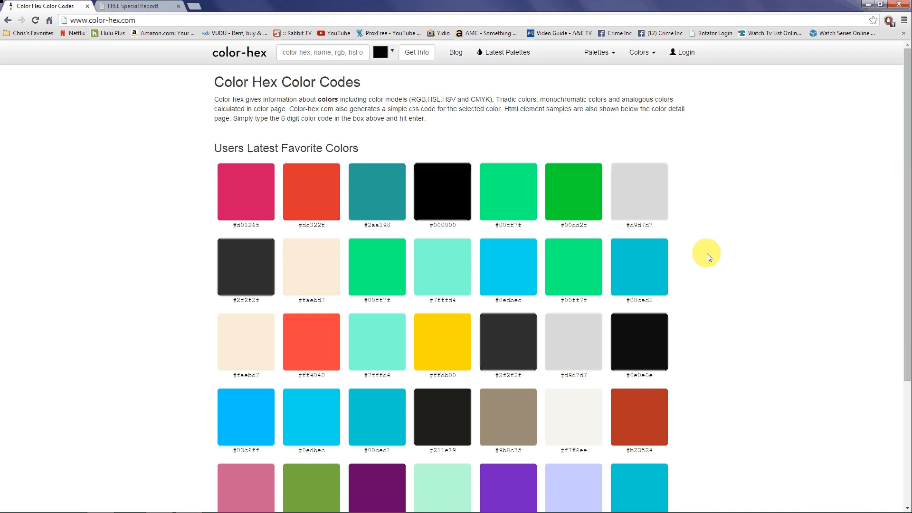
pyautogui.click(381, 55)
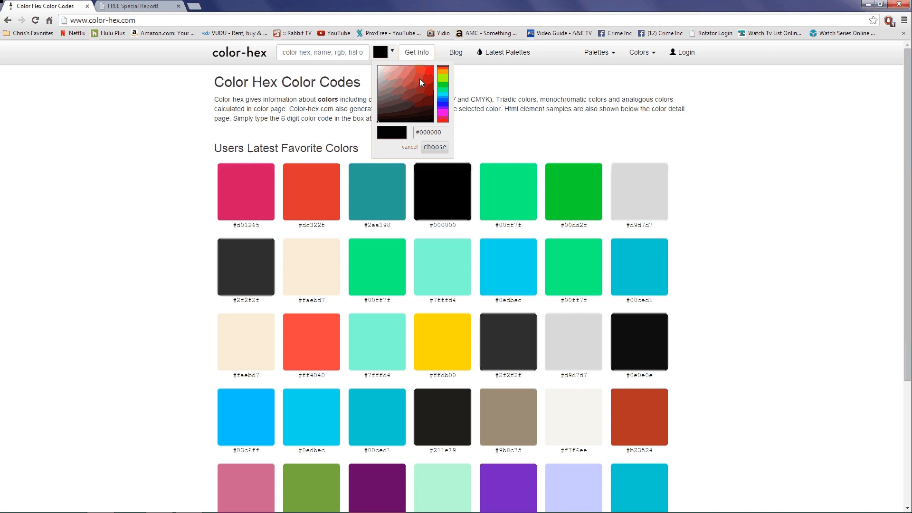
pyautogui.click(387, 78)
pyautogui.moveTo(388, 81); pyautogui.dragTo(374, 61)
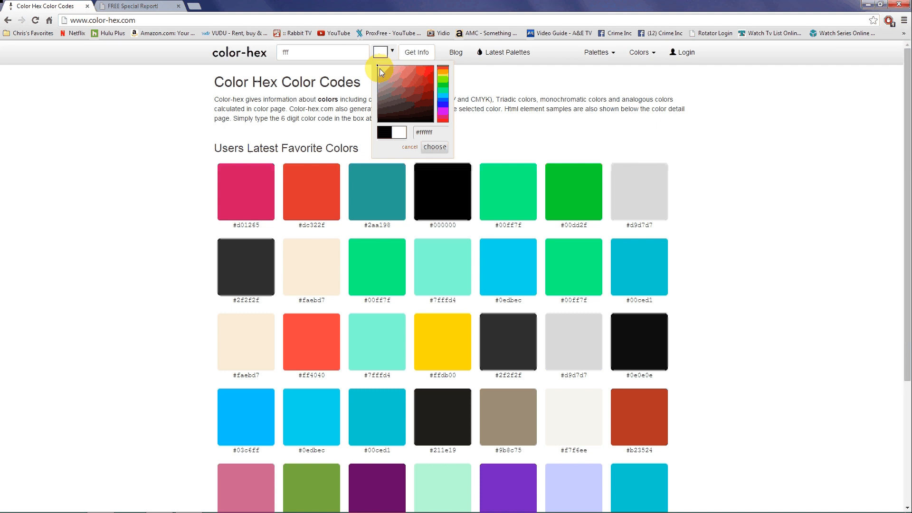
# Copy the hex code #ffffff from the colour picker.
pyautogui.click(436, 133)
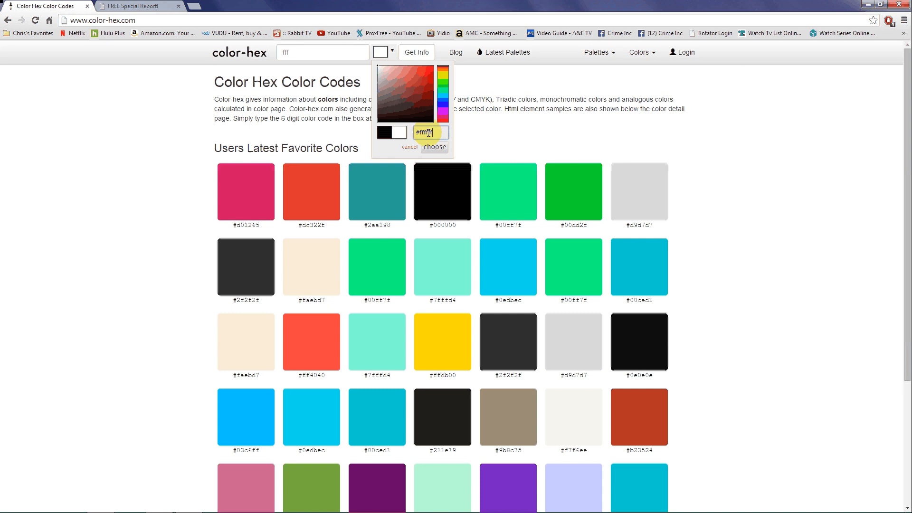
pyautogui.moveTo(429, 133); pyautogui.dragTo(417, 132)
pyautogui.rightClick(426, 134)
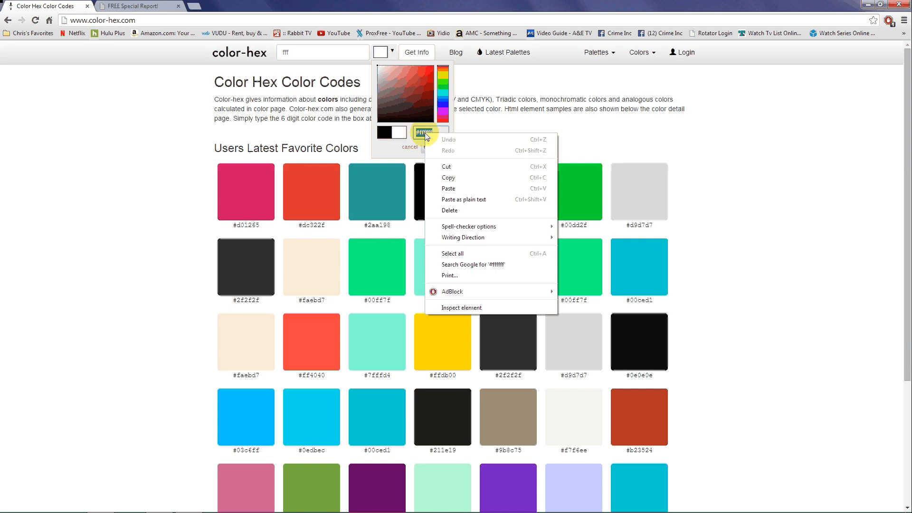
pyautogui.click(447, 179)
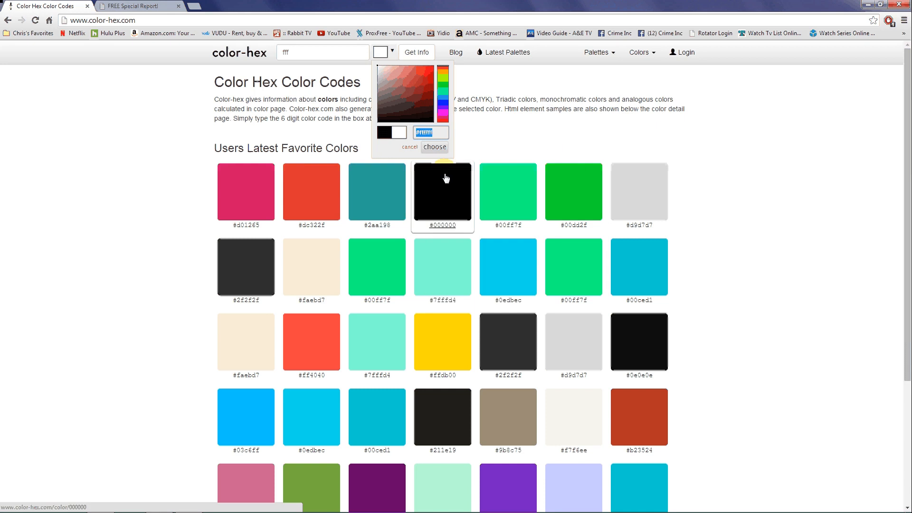
# Return to Magic Guru Squeeze, paste #ffffff as the body background color and advance to the first background image.
pyautogui.click(119, 4)
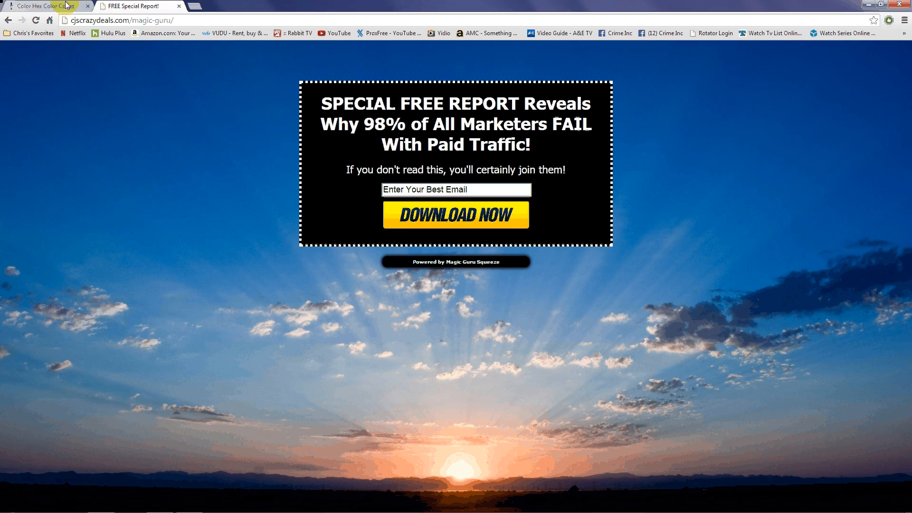
pyautogui.click(66, 5)
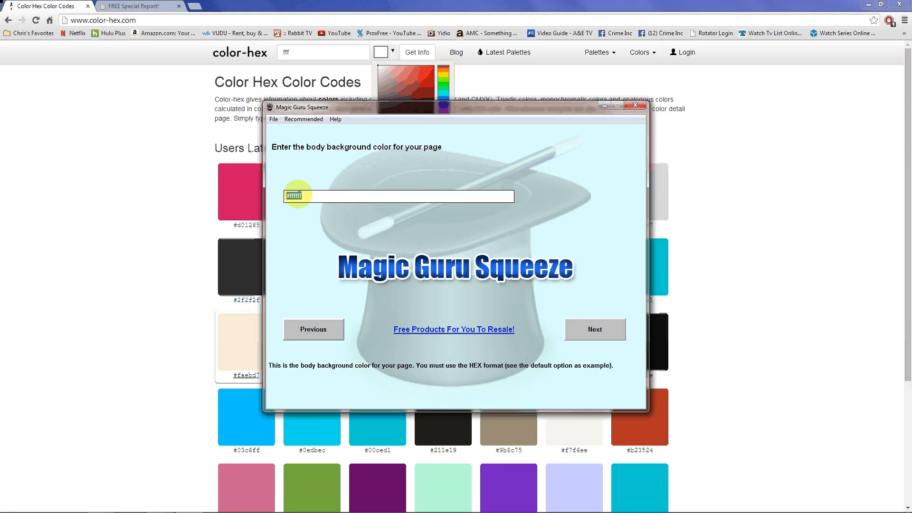
pyautogui.rightClick(299, 194)
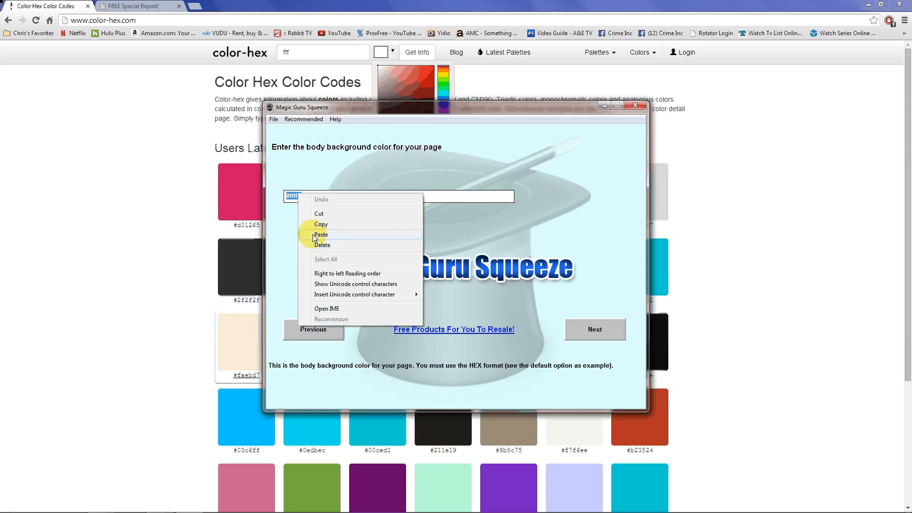
pyautogui.click(317, 235)
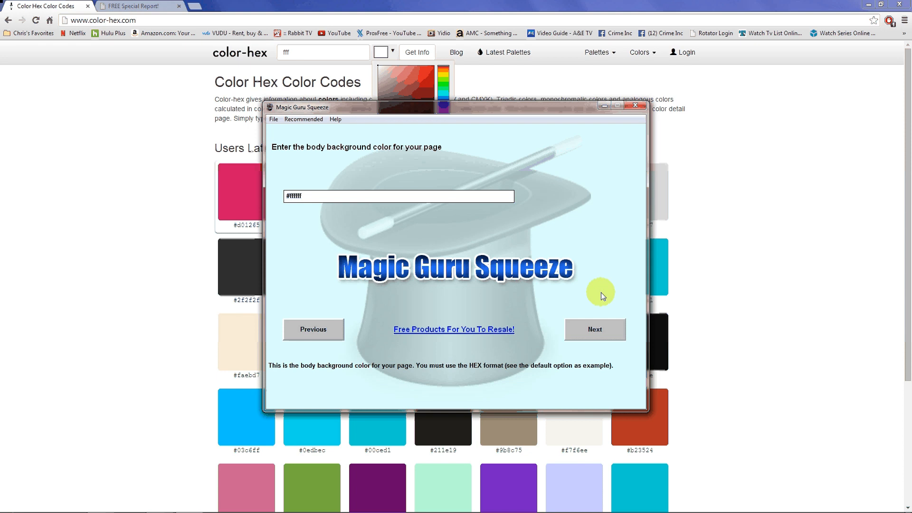
pyautogui.click(602, 333)
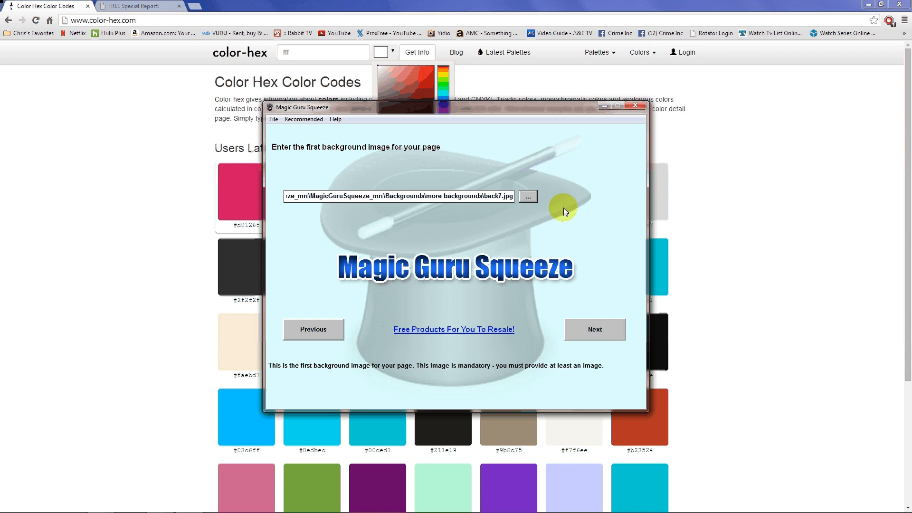
# Choose back7 from the more backgrounds folder as the first background image and continue.
pyautogui.click(527, 195)
pyautogui.moveTo(660, 151); pyautogui.dragTo(662, 151)
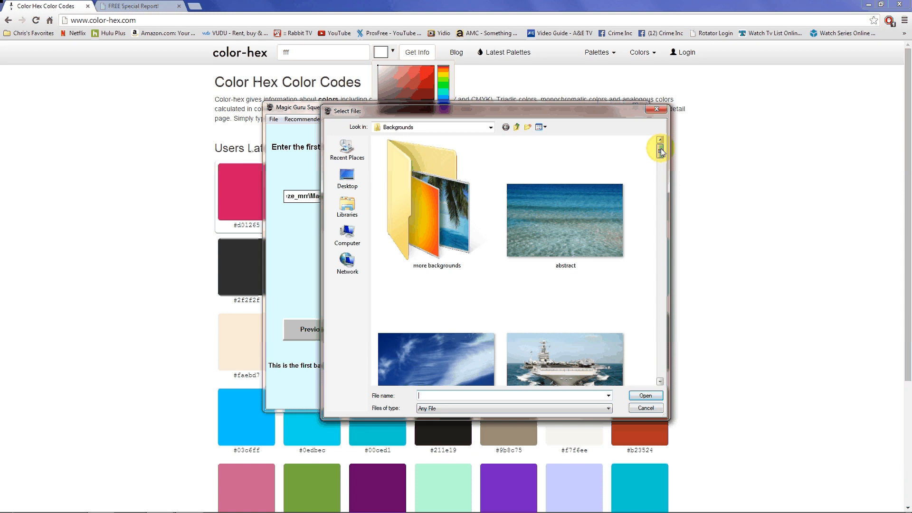
pyautogui.click(598, 193)
pyautogui.click(434, 221)
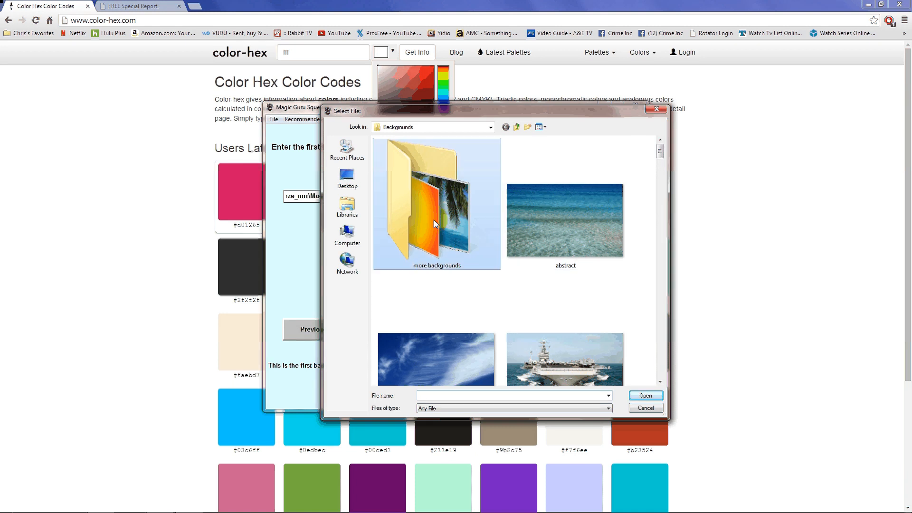
pyautogui.doubleClick(435, 220)
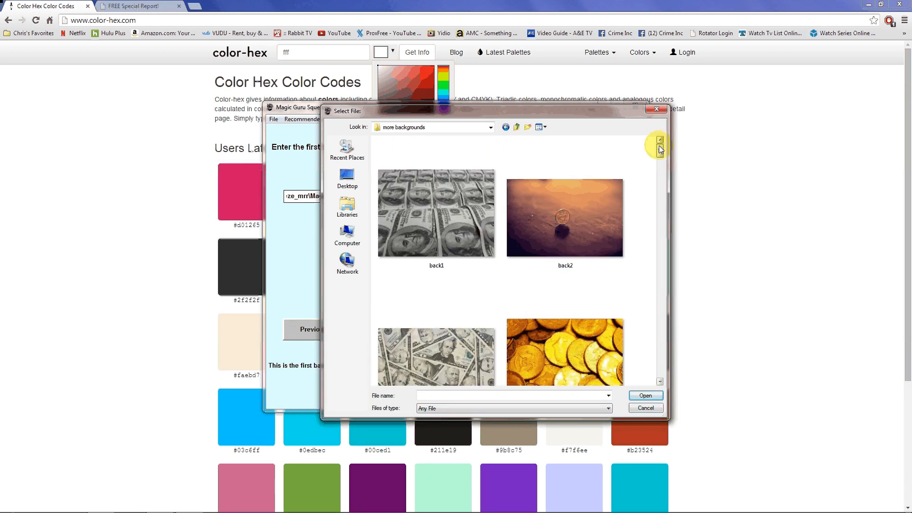
pyautogui.moveTo(659, 146); pyautogui.dragTo(661, 164)
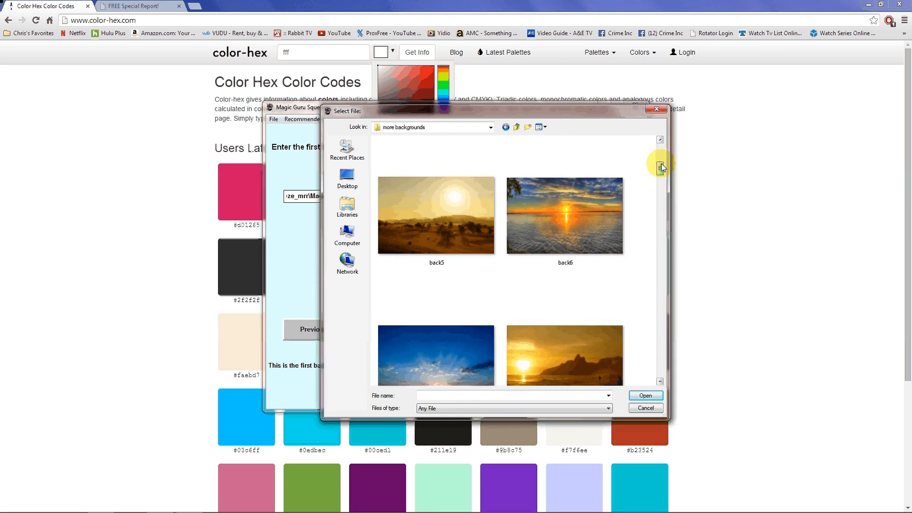
pyautogui.moveTo(662, 163); pyautogui.dragTo(662, 172)
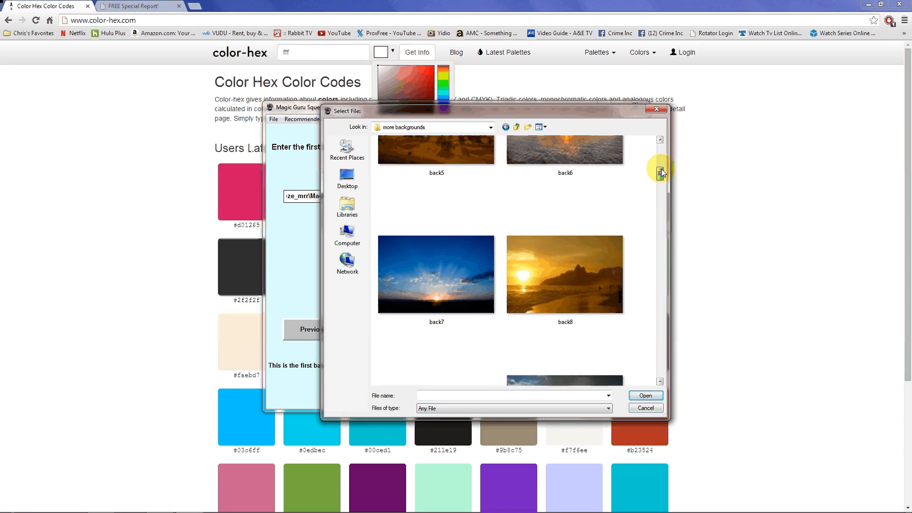
pyautogui.doubleClick(427, 270)
pyautogui.click(583, 331)
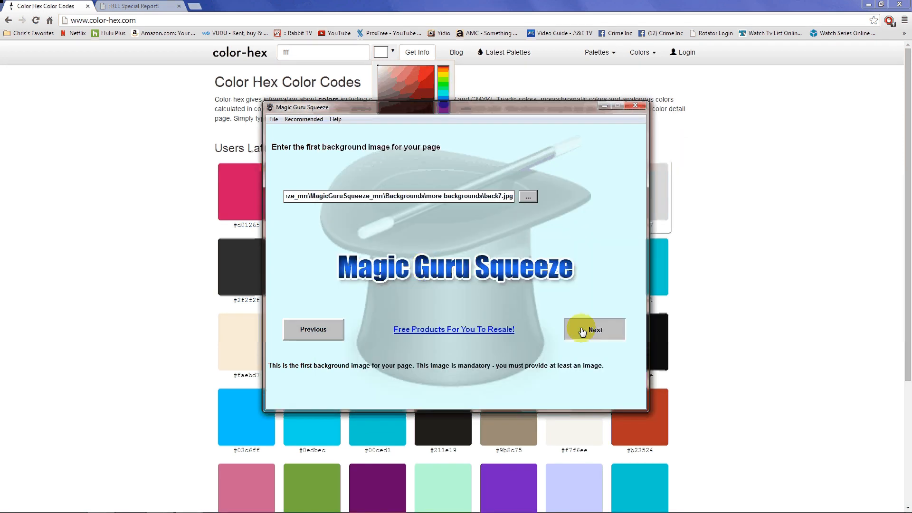
# Leave the optional additional background images blank and advance to the slide duration setting.
pyautogui.click(583, 331)
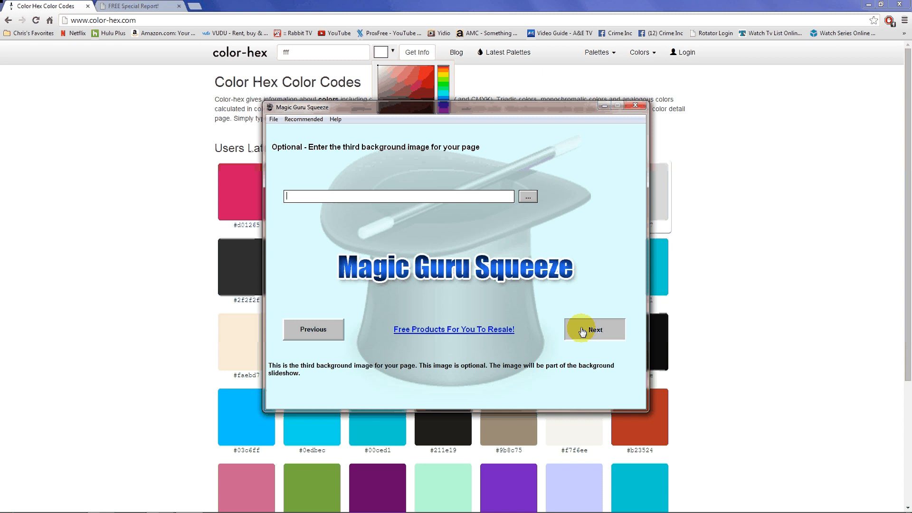
pyautogui.click(582, 331)
pyautogui.click(582, 331)
pyautogui.click(584, 332)
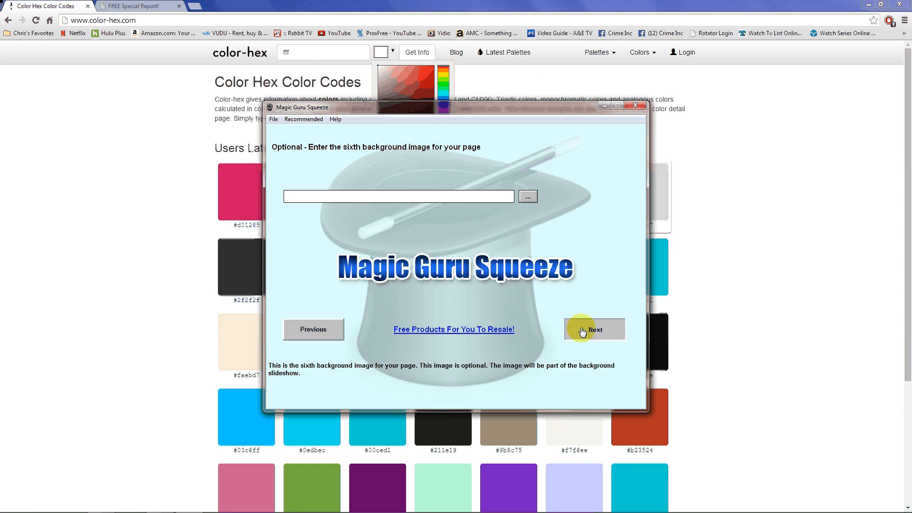
pyautogui.click(584, 331)
pyautogui.click(583, 332)
pyautogui.click(584, 332)
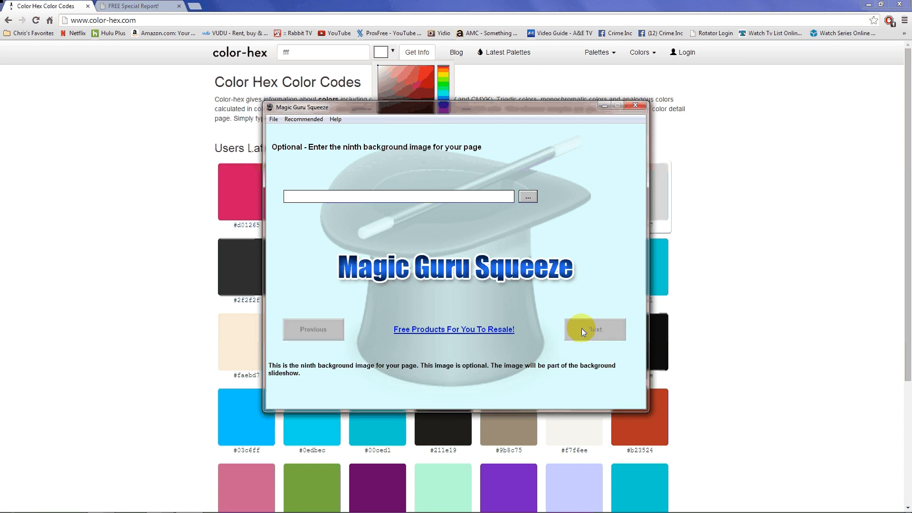
pyautogui.click(584, 332)
pyautogui.click(583, 333)
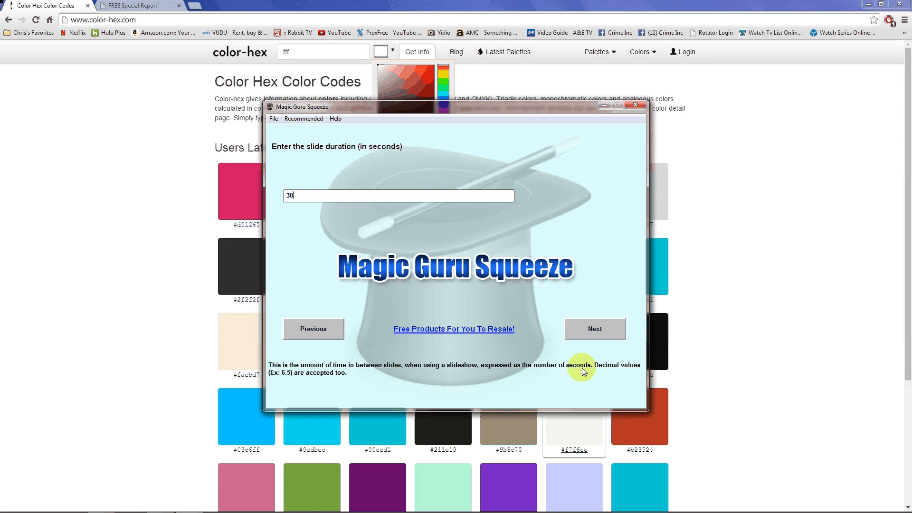
# Accept a slide duration of 30 seconds and a slide fade time of 0.00 seconds.
pyautogui.press('Return')
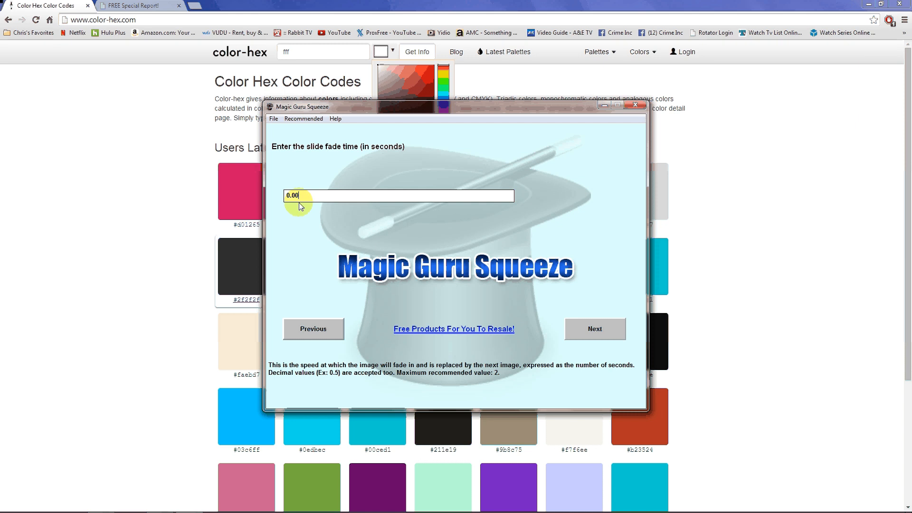
pyautogui.click(591, 327)
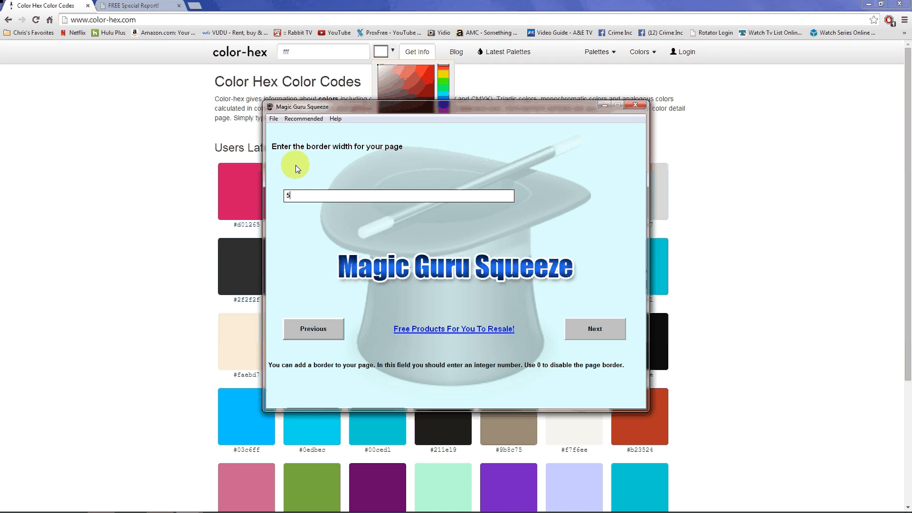
# Examine the border around the opt-in box on the FREE Special Report page in the browser.
pyautogui.click(158, 4)
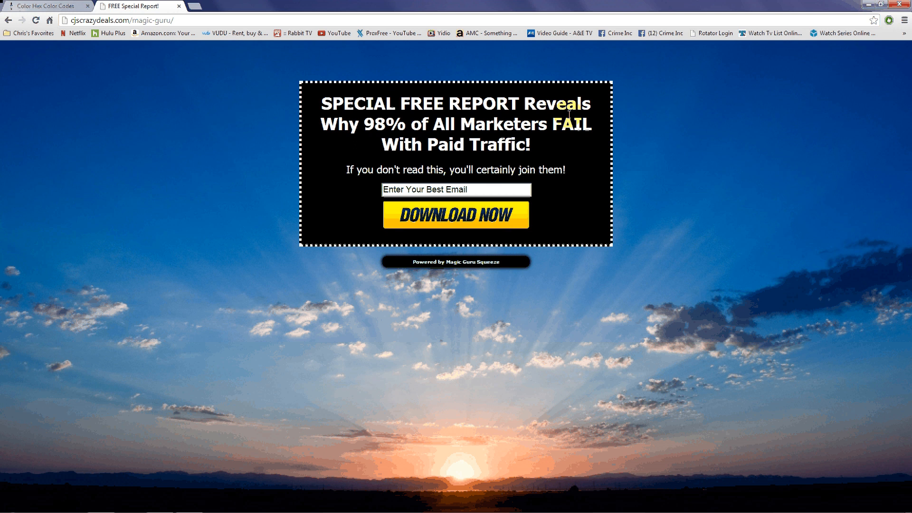
pyautogui.click(53, 4)
pyautogui.click(133, 6)
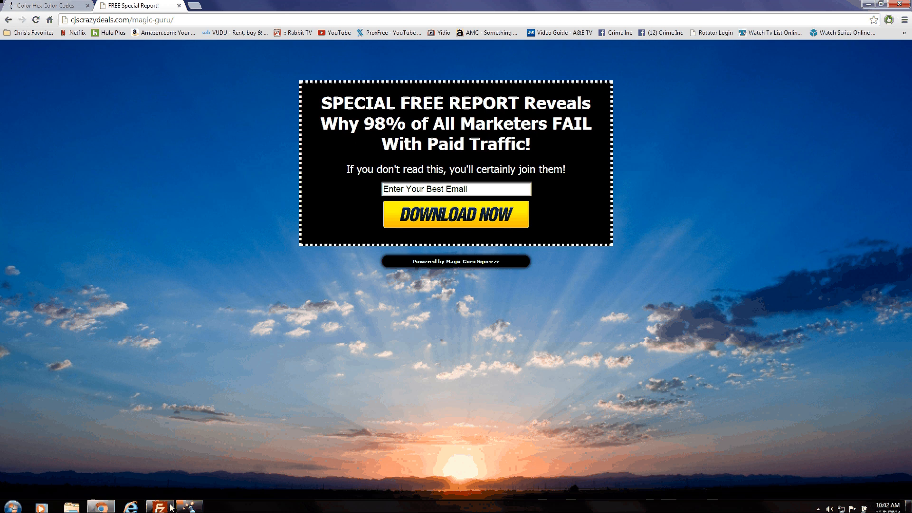
# Return to Magic Guru Squeeze, move its window down to uncover the page's headline, and accept a border width of 5.
pyautogui.click(186, 507)
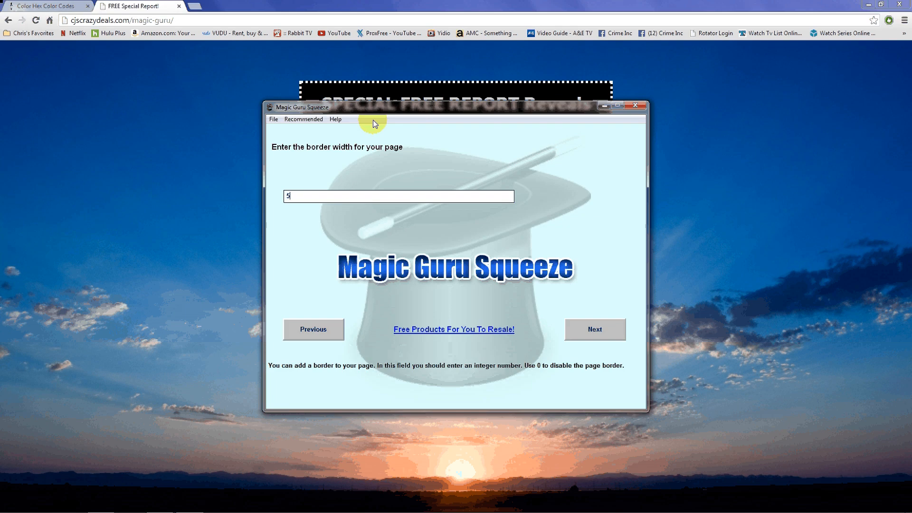
pyautogui.moveTo(376, 109); pyautogui.dragTo(376, 148)
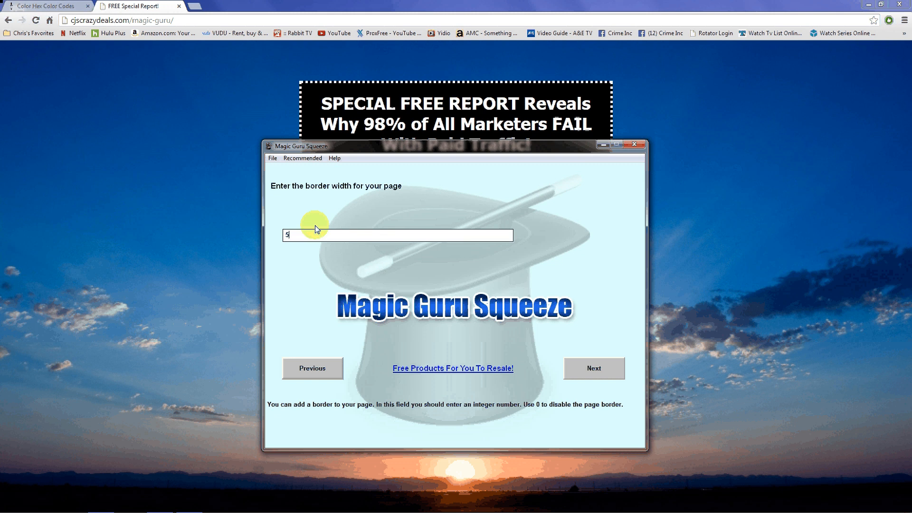
pyautogui.click(609, 365)
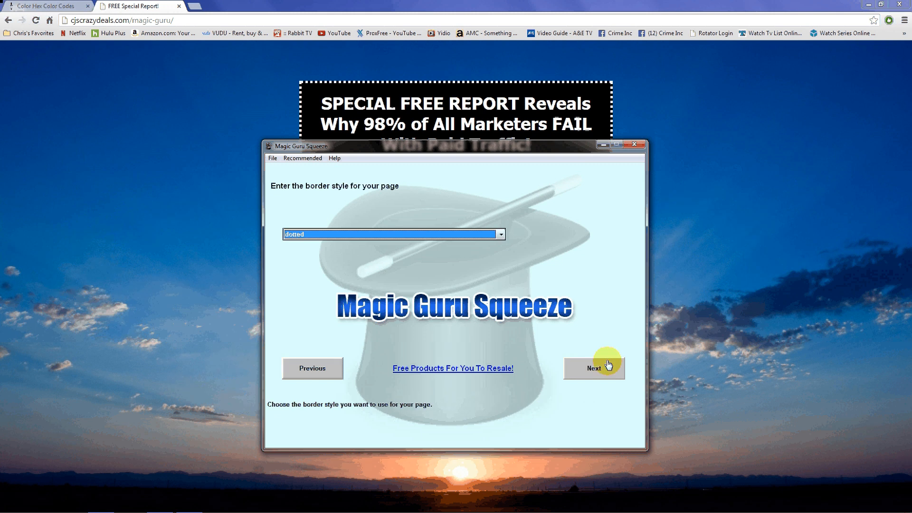
# Choose dotted as the page's border style and continue to the next setting.
pyautogui.click(502, 235)
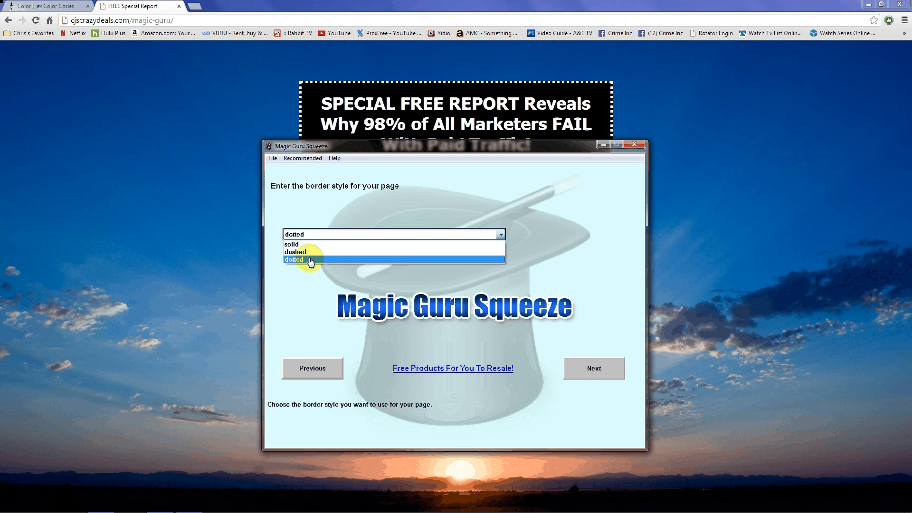
pyautogui.click(311, 261)
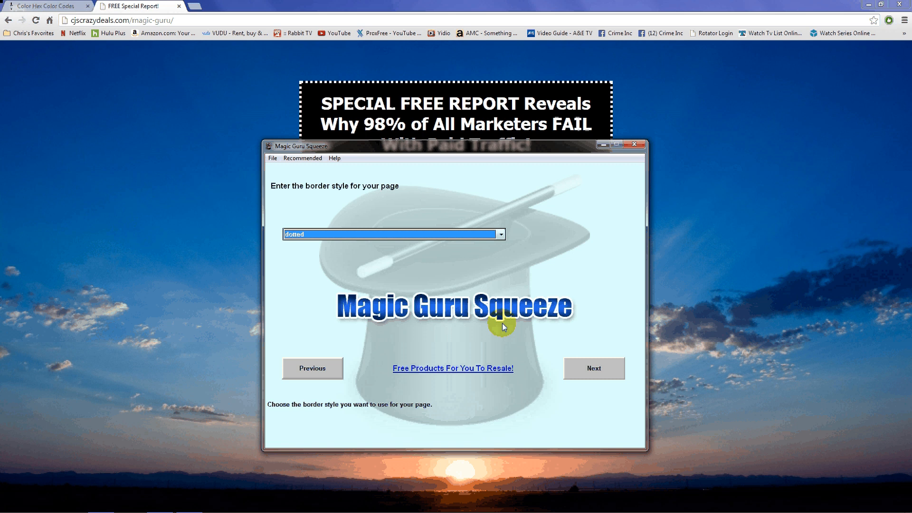
pyautogui.press('Return')
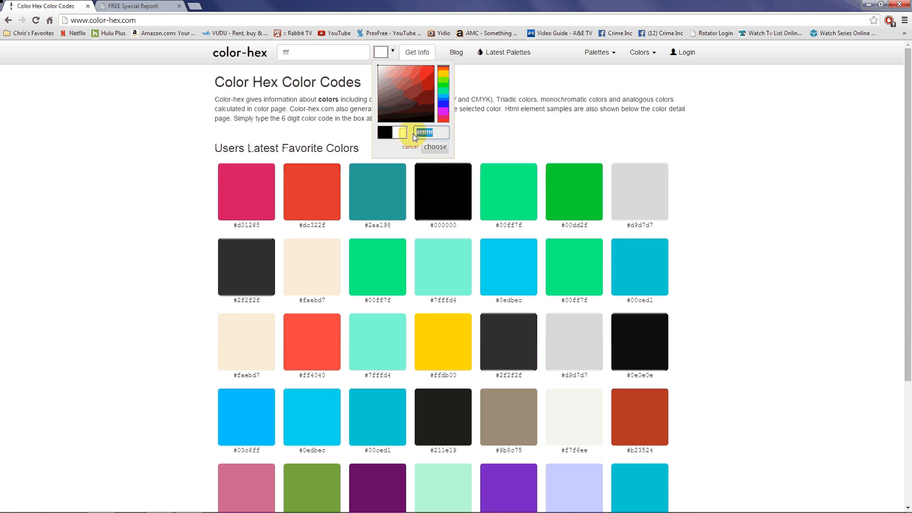
# Check the FREE Special Report page in the browser, then return to Magic Guru Squeeze and accept "FREE Special Report!" as the page title.
pyautogui.click(140, 6)
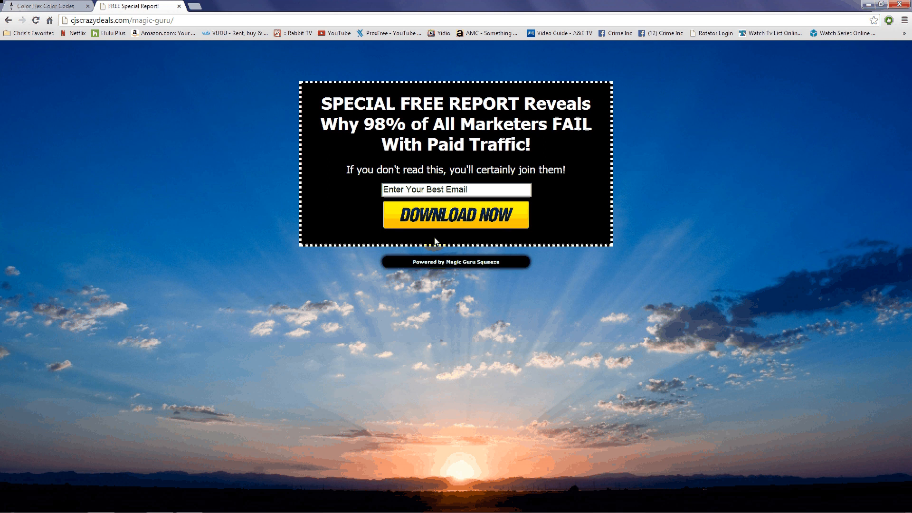
pyautogui.hotkey('alt', 'Tab')
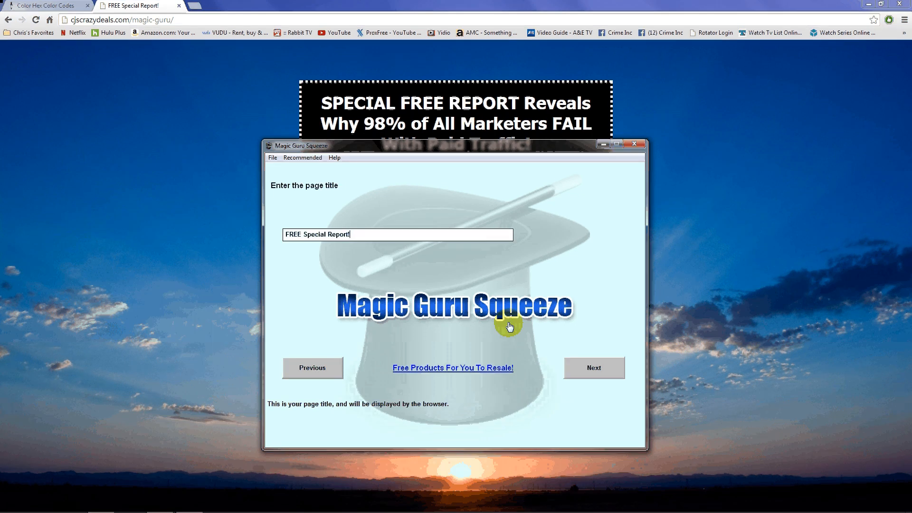
pyautogui.click(160, 73)
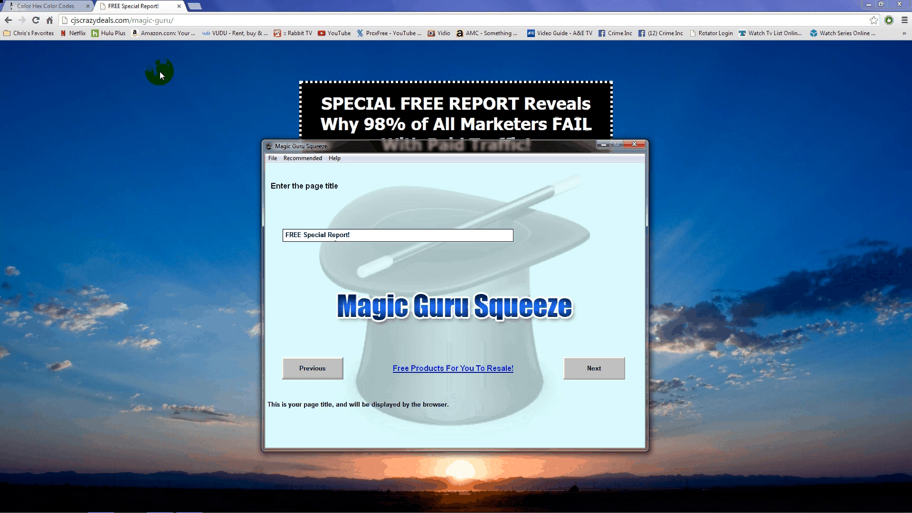
pyautogui.click(163, 10)
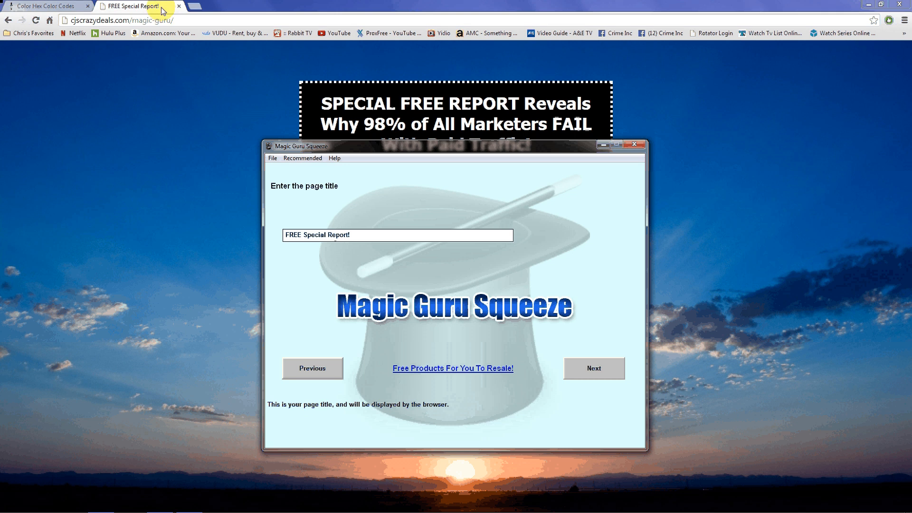
pyautogui.click(584, 383)
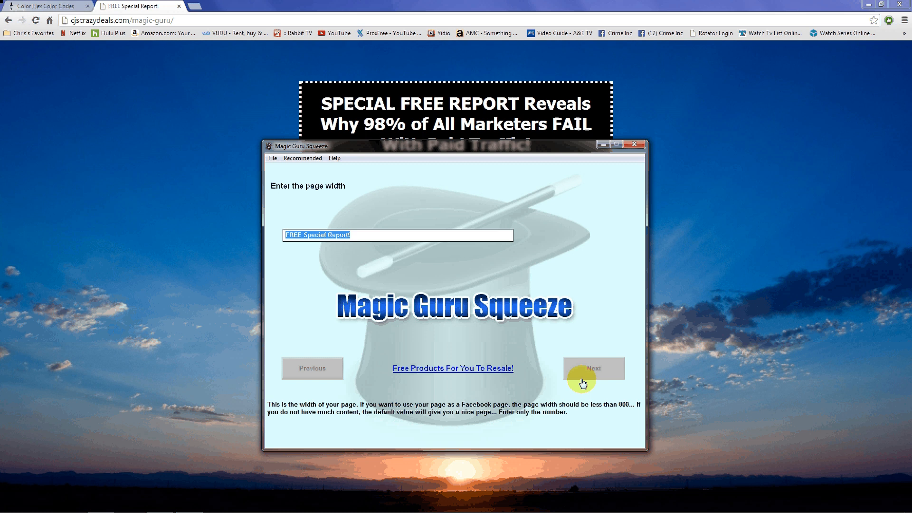
# Move the Magic Guru Squeeze window down to compare the opt-in box's width, and accept a page width of 650.
pyautogui.moveTo(408, 144); pyautogui.dragTo(411, 220)
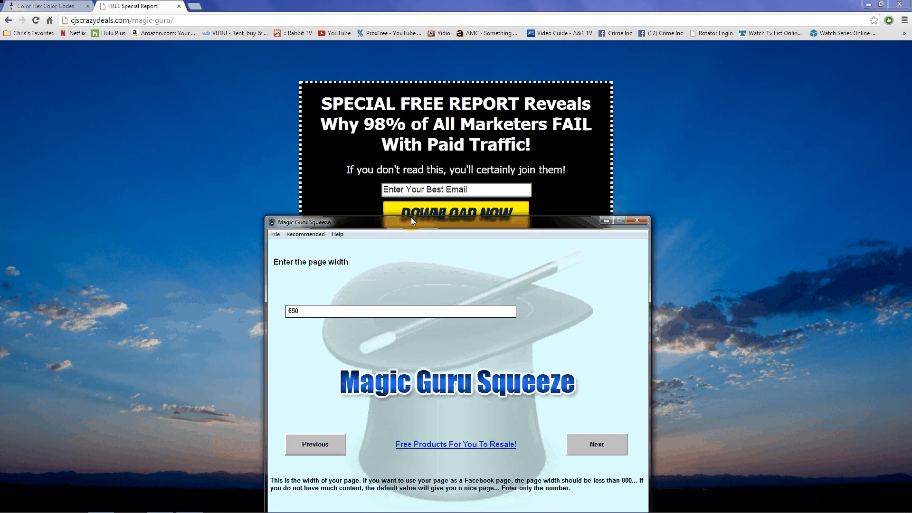
pyautogui.moveTo(411, 218); pyautogui.dragTo(411, 216)
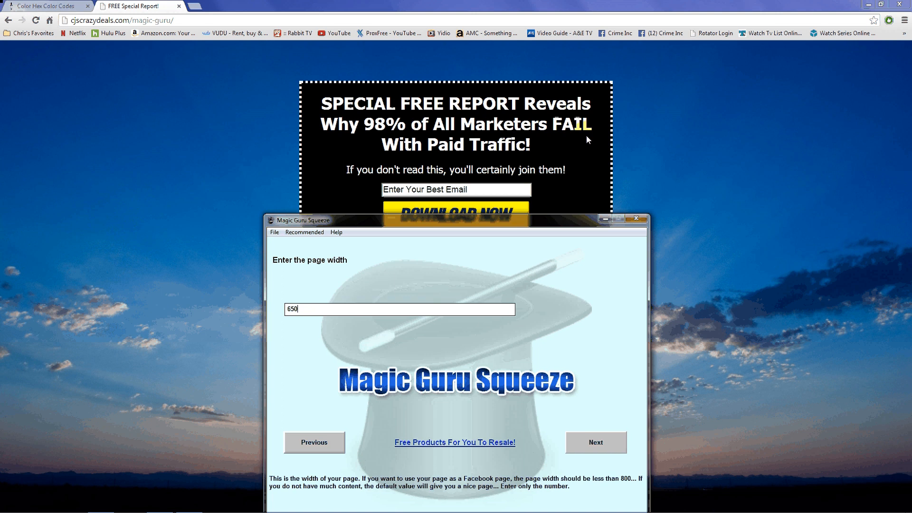
pyautogui.click(573, 77)
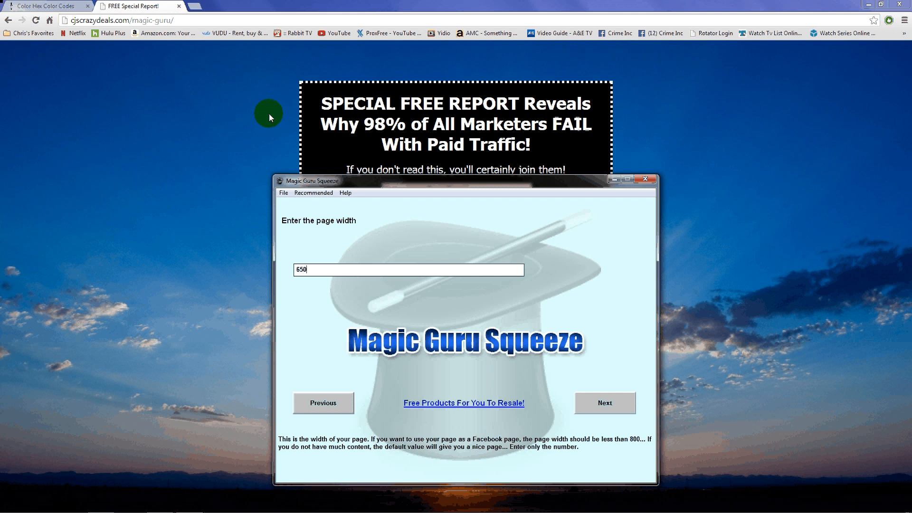
pyautogui.click(630, 99)
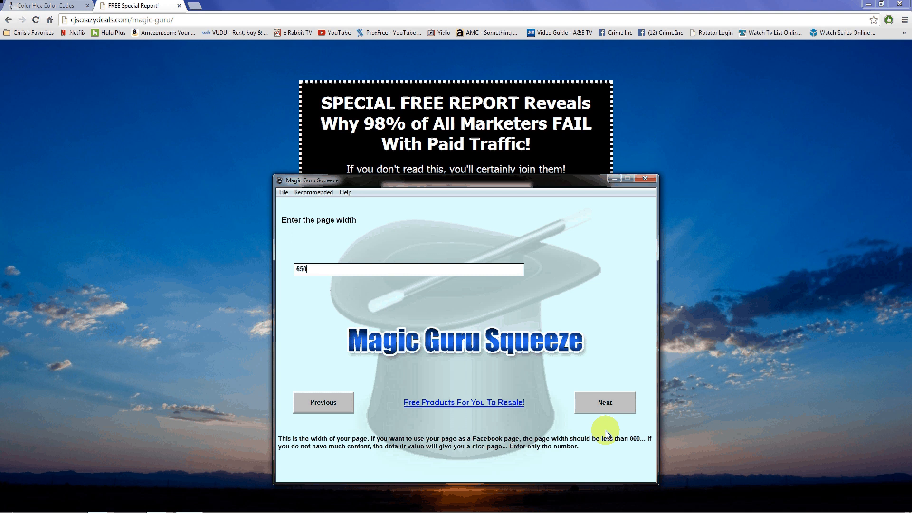
pyautogui.click(604, 406)
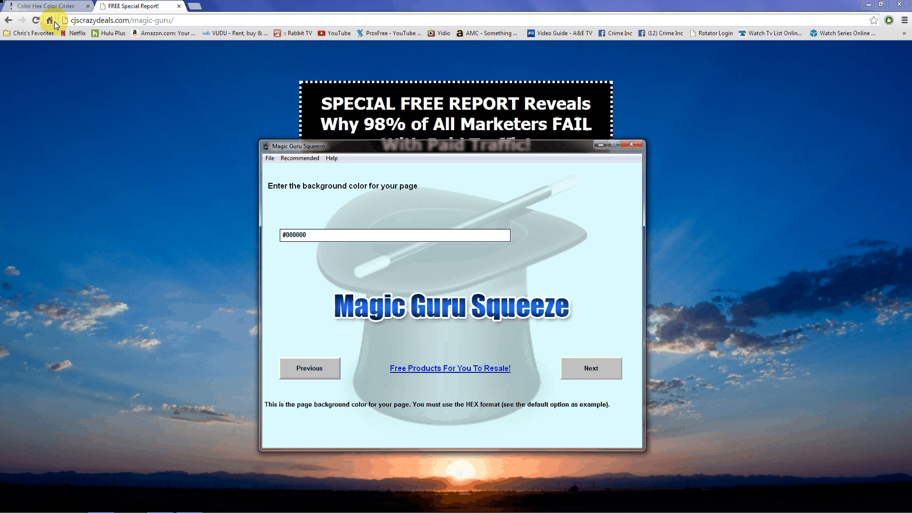
# Accept #000000 as the page background color and leave the optional logo image and its alignment blank.
pyautogui.click(585, 368)
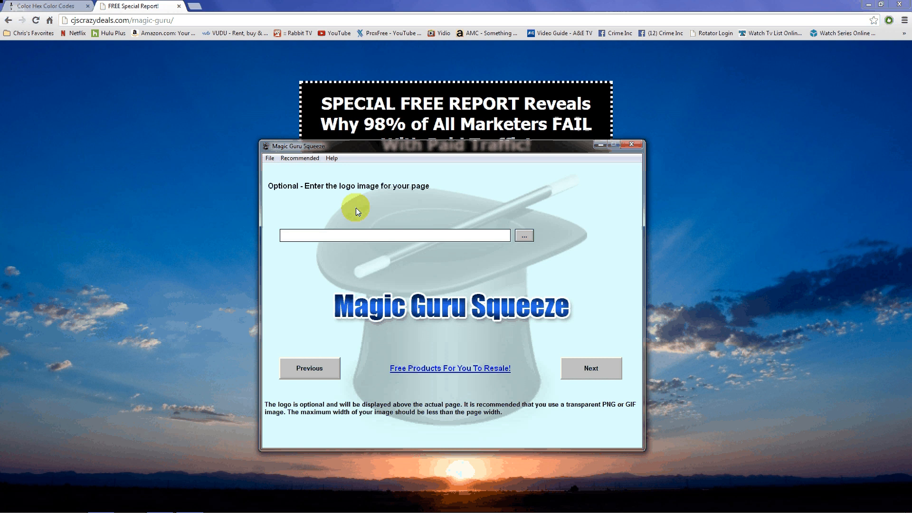
pyautogui.moveTo(456, 141); pyautogui.dragTo(461, 180)
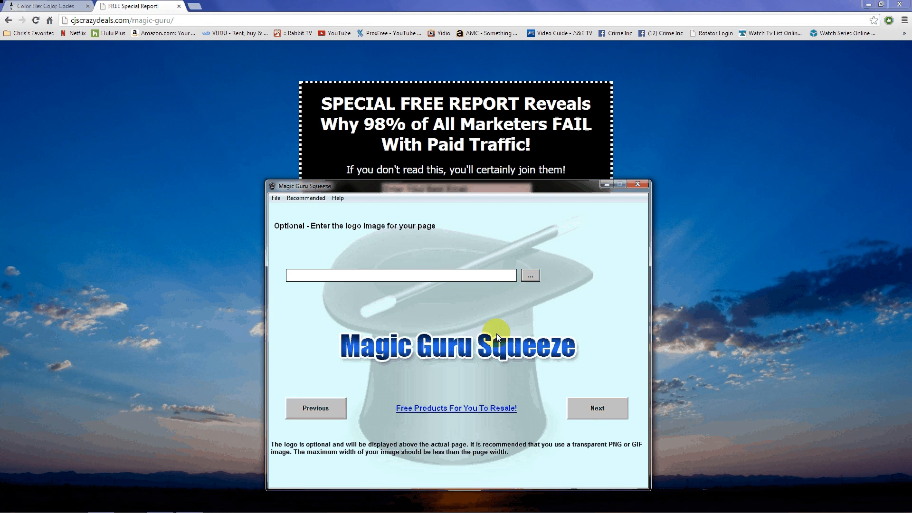
pyautogui.click(597, 408)
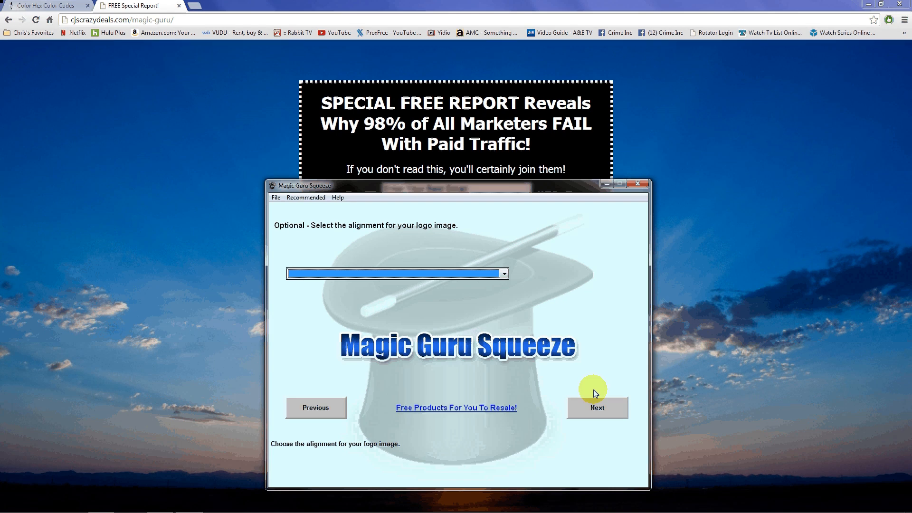
pyautogui.click(597, 405)
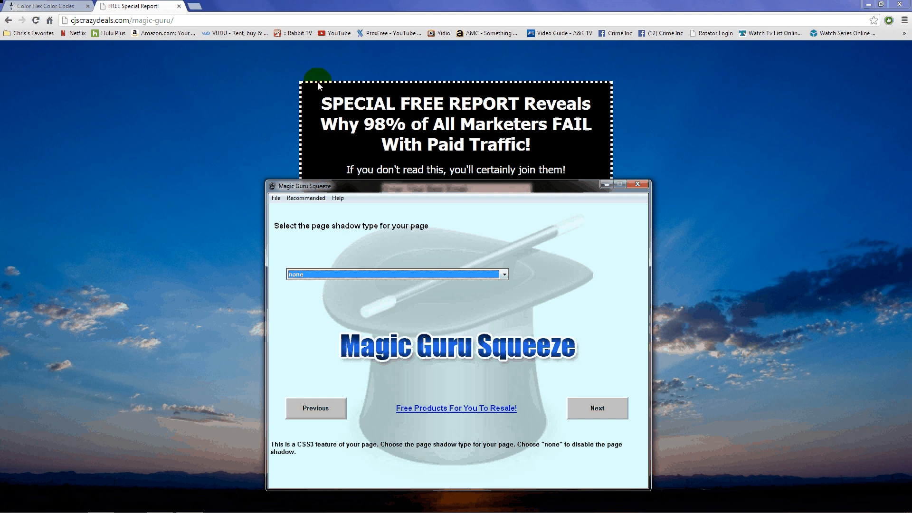
# Set the page shadow type to none and continue to the page opacity setting.
pyautogui.click(505, 275)
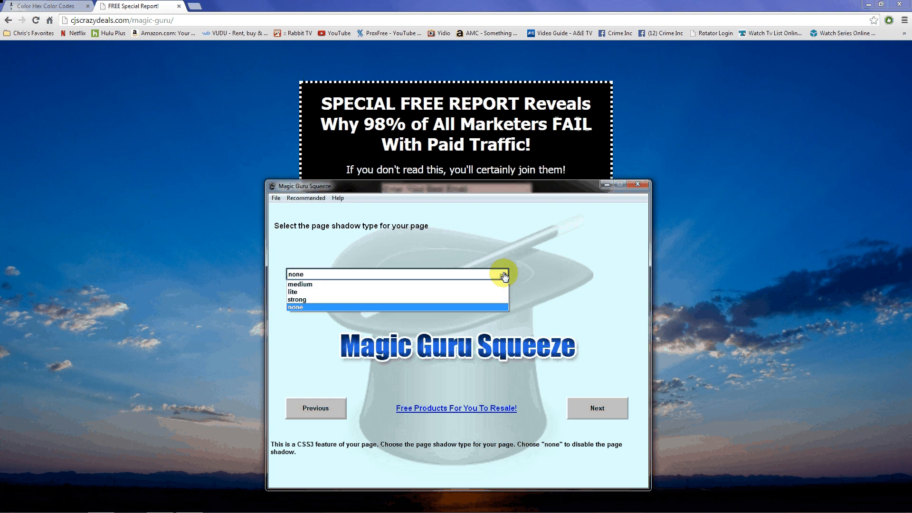
pyautogui.click(343, 308)
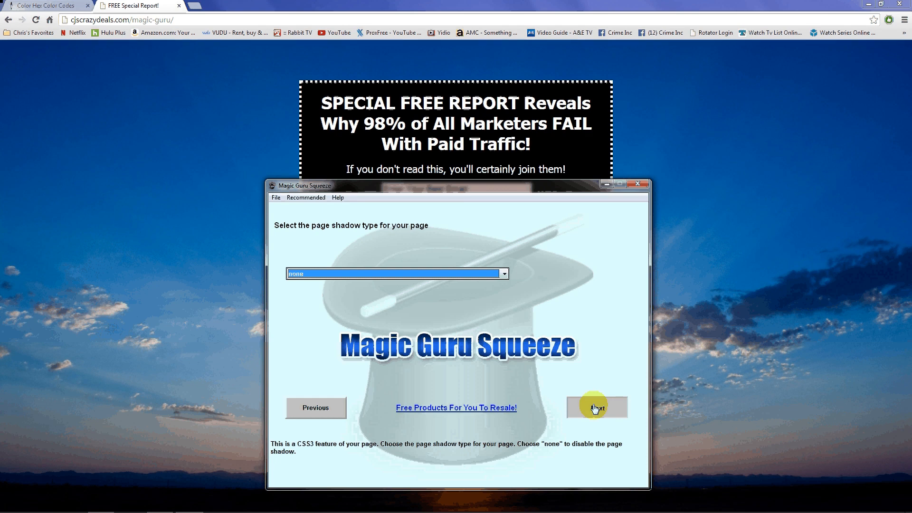
pyautogui.click(595, 409)
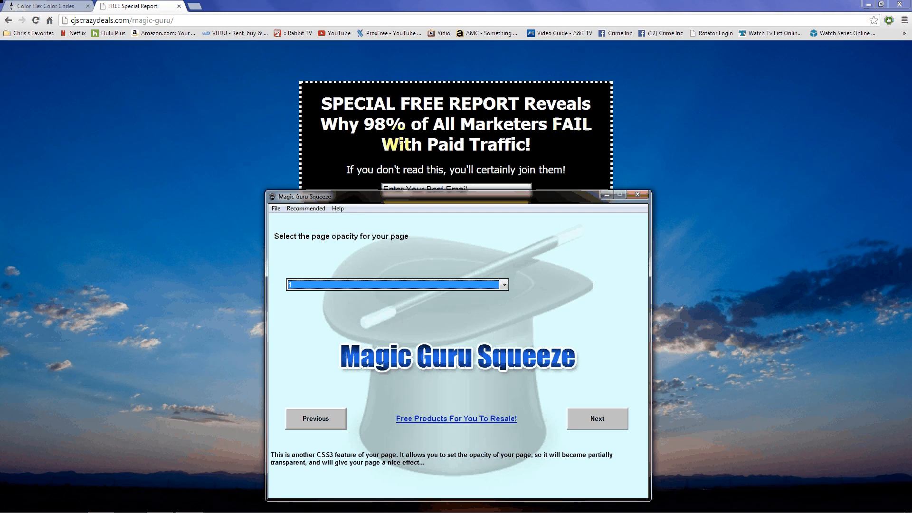
# Try page opacity values of 0 and 0.75.
pyautogui.click(505, 284)
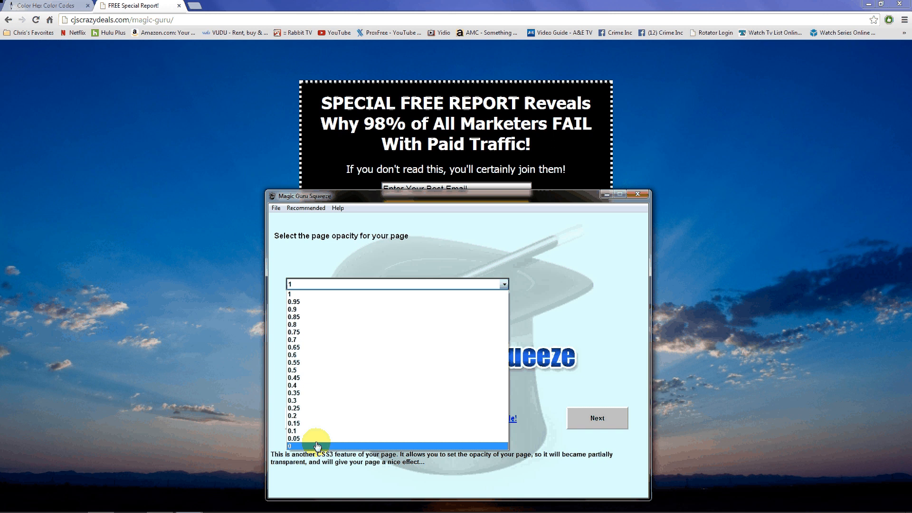
pyautogui.click(317, 446)
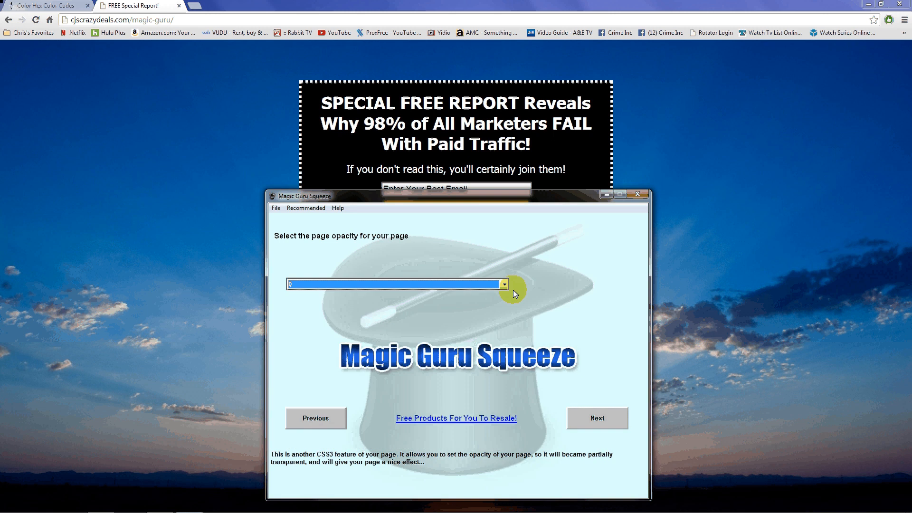
pyautogui.click(505, 285)
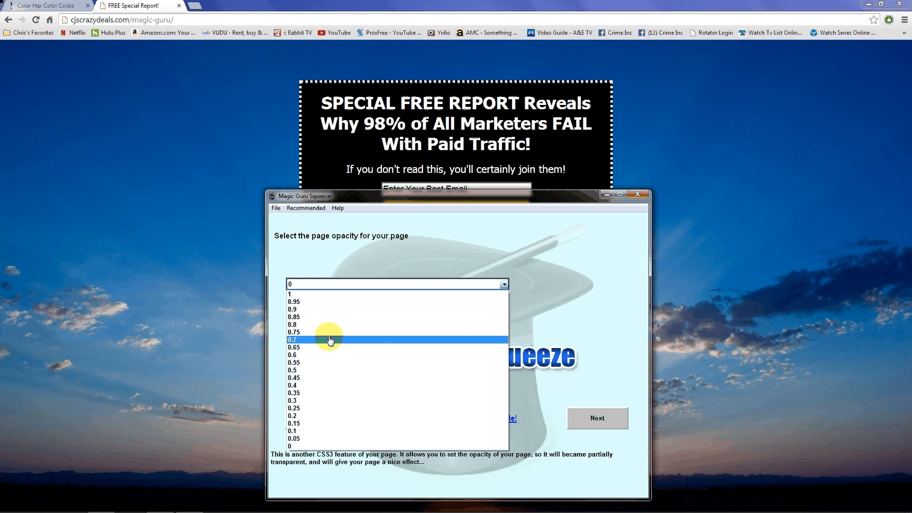
pyautogui.click(332, 332)
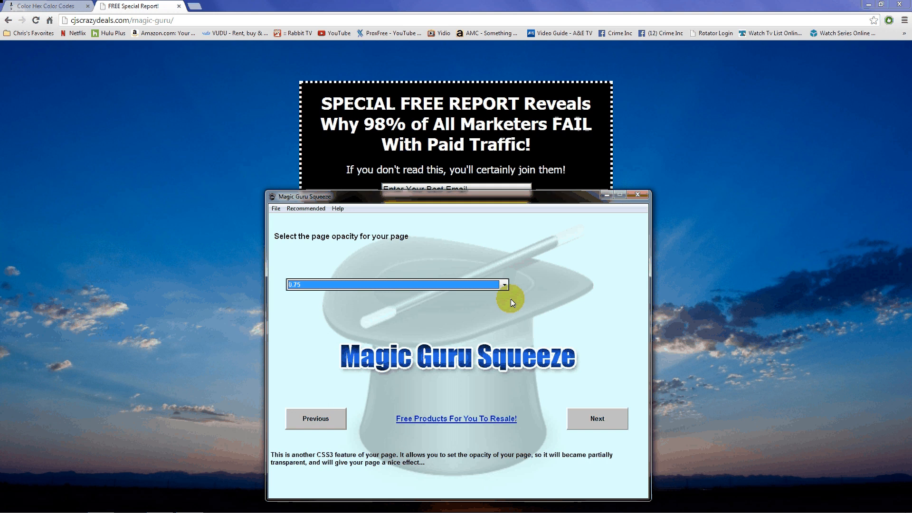
# Set the page opacity to 1 and continue to the border radius setting.
pyautogui.click(505, 285)
pyautogui.click(370, 295)
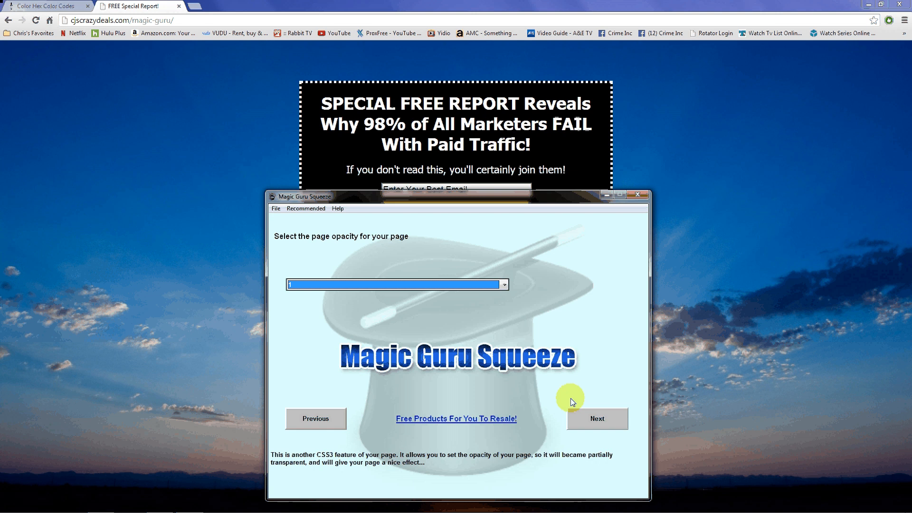
pyautogui.click(577, 414)
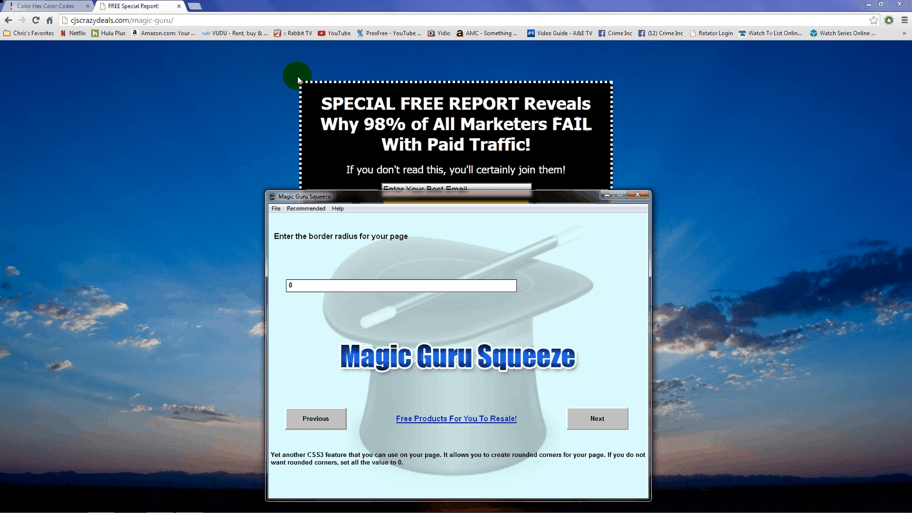
# Accept a border radius of 0 and a page padding of 10.
pyautogui.click(658, 111)
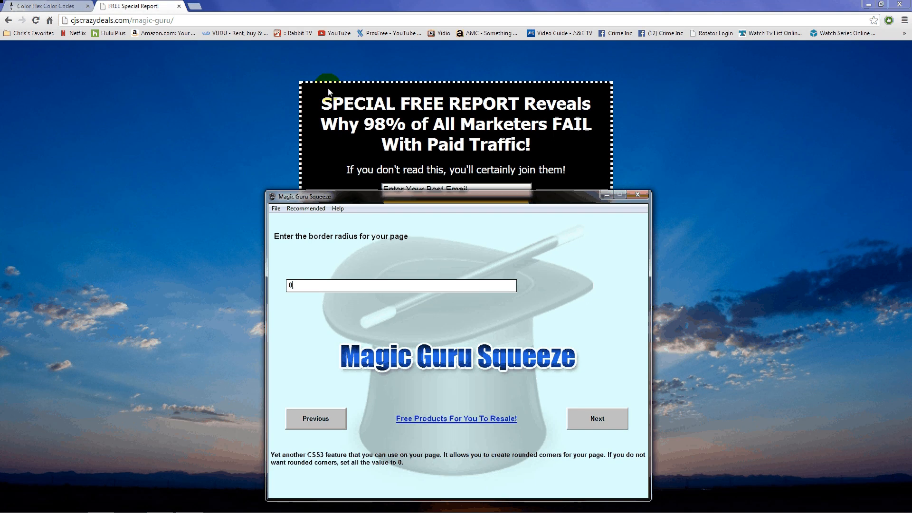
pyautogui.click(595, 419)
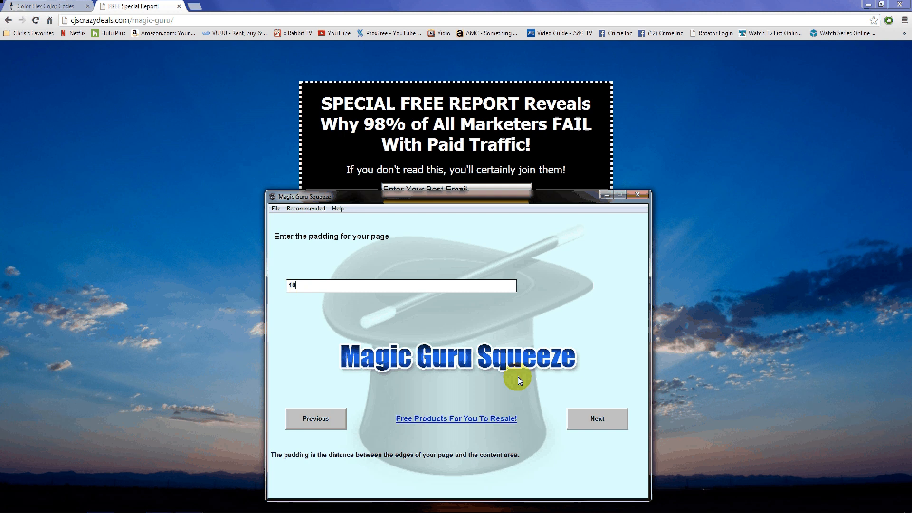
pyautogui.click(610, 416)
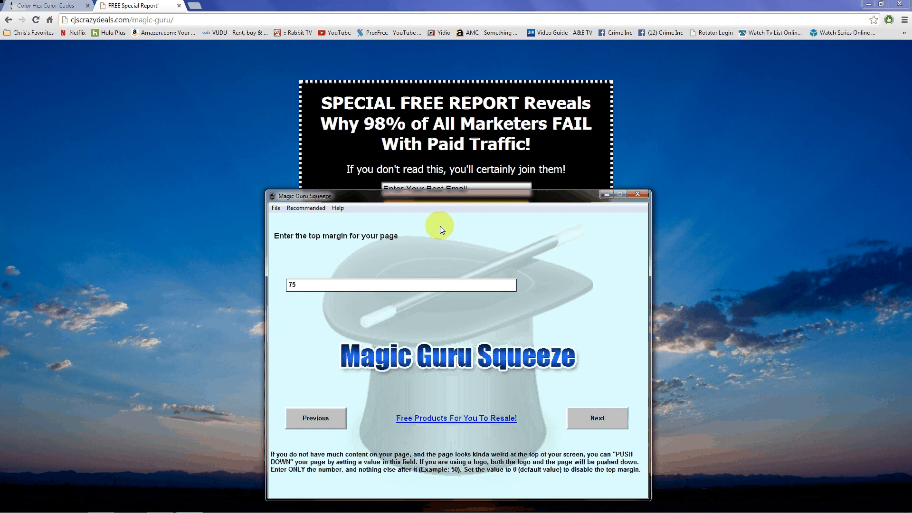
# Move the window aside to check the opt-in box's distance from the page top, move it back, and accept a top margin of 75.
pyautogui.moveTo(452, 193); pyautogui.dragTo(656, 299)
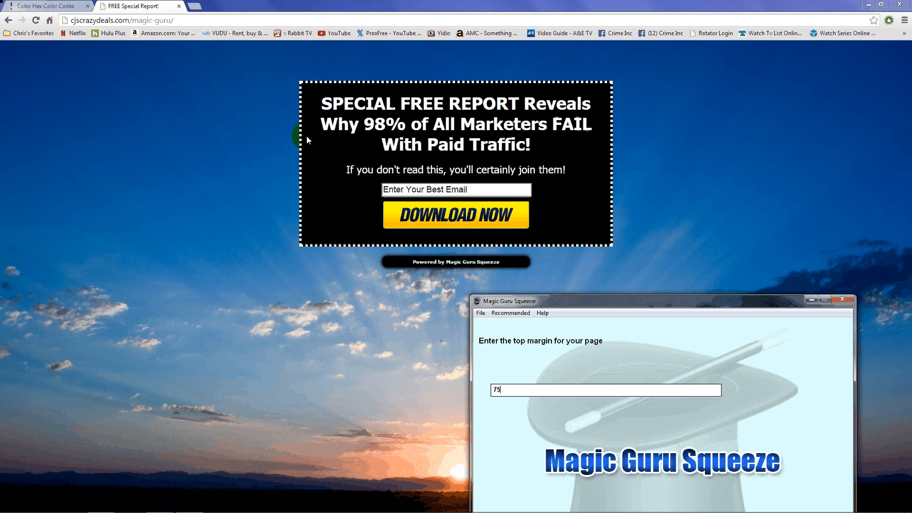
pyautogui.click(522, 304)
pyautogui.moveTo(522, 304); pyautogui.dragTo(324, 127)
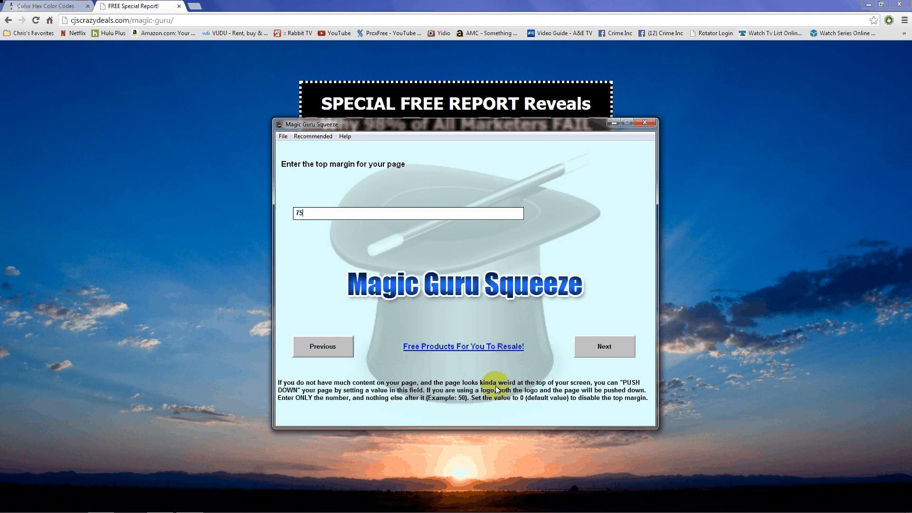
pyautogui.press('Return')
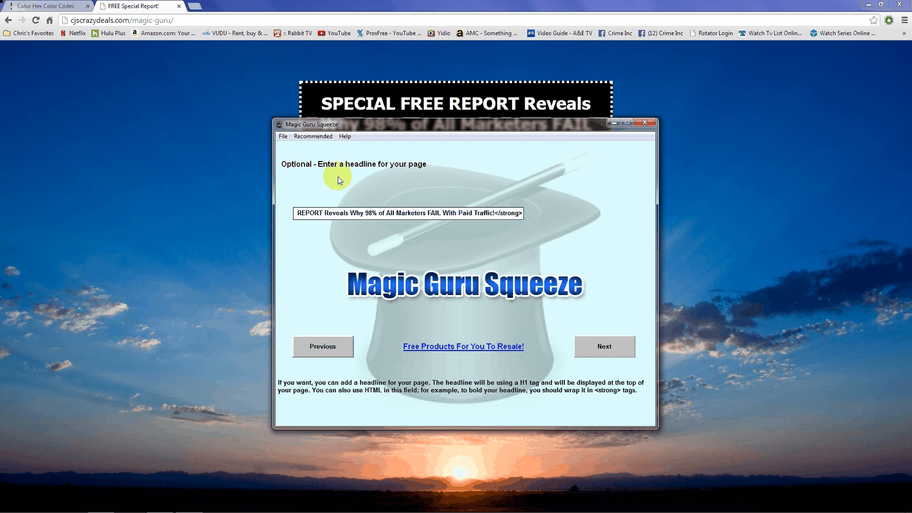
# Uncover the page's headline behind the window and examine the headline text with its <strong> tags in the headline field.
pyautogui.moveTo(388, 127); pyautogui.dragTo(383, 175)
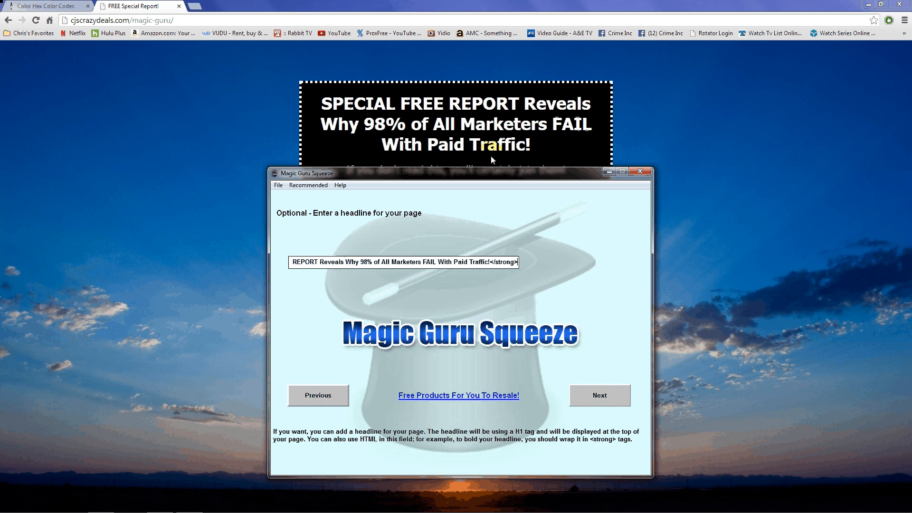
pyautogui.hotkey('ctrl', 'a')
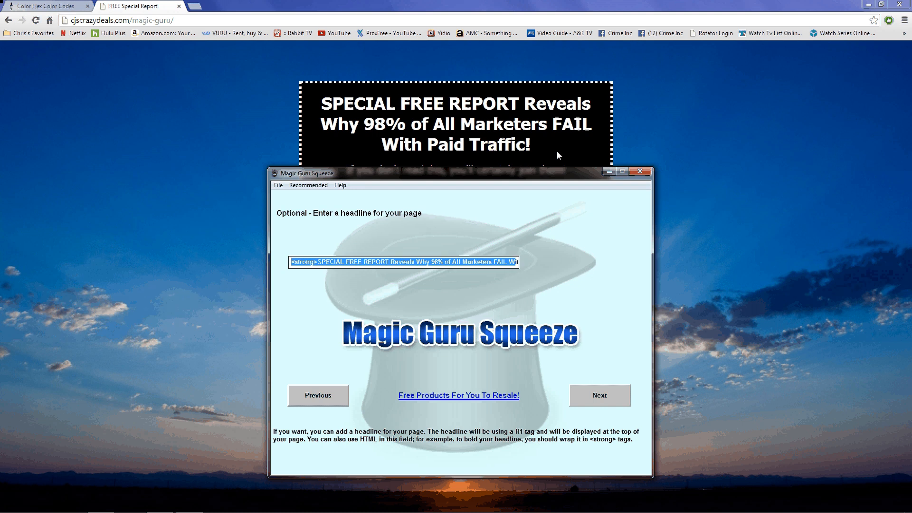
pyautogui.click(321, 269)
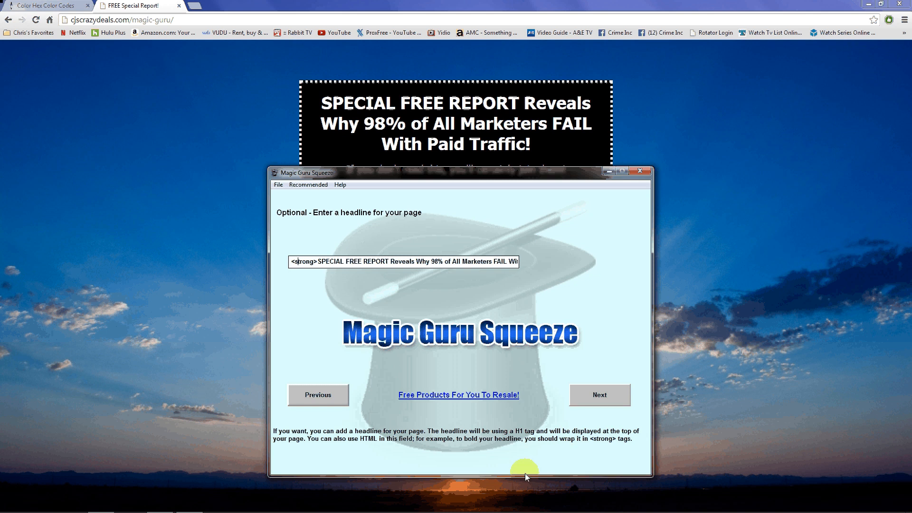
# Accept the headline text with font family Tahoma, font size 36 and font color #ffffff.
pyautogui.click(599, 402)
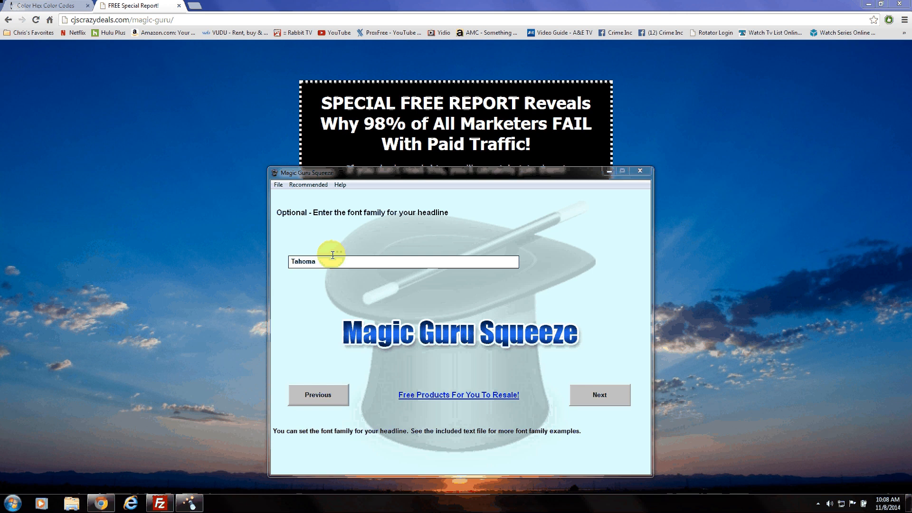
pyautogui.click(587, 399)
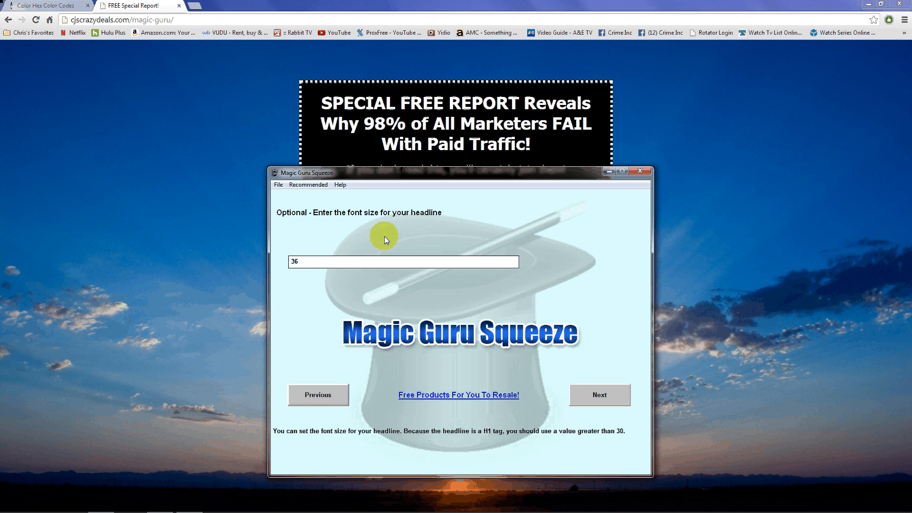
pyautogui.click(585, 386)
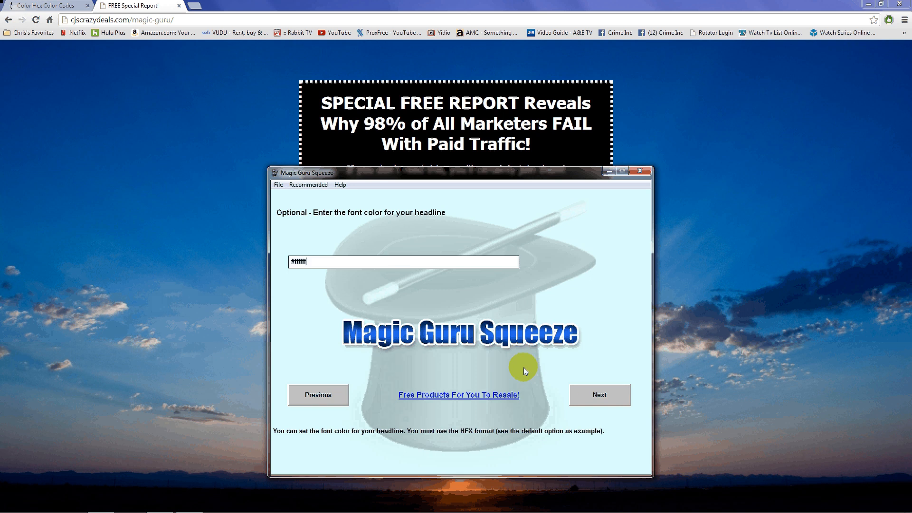
pyautogui.press('Return')
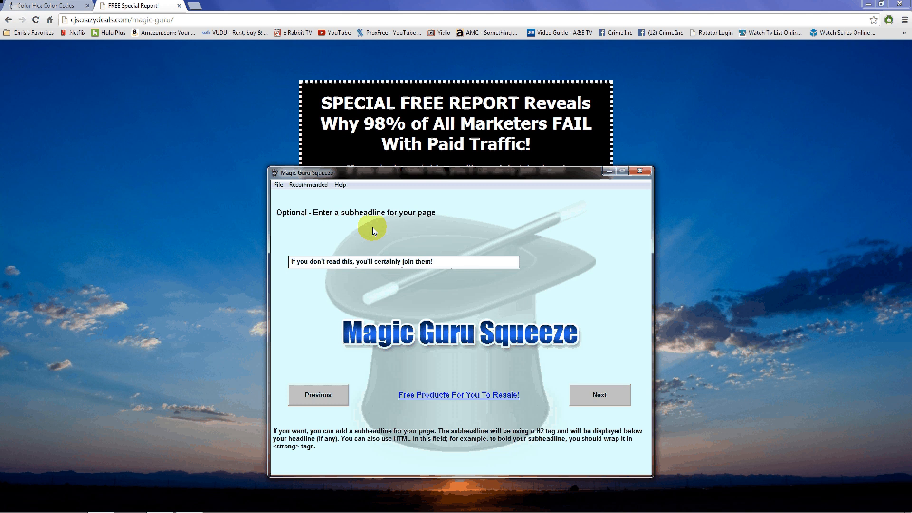
# Uncover the page's subheadline behind the window, and accept the subheadline text with font family Tahoma, size 22 and color #ffffff.
pyautogui.moveTo(410, 172); pyautogui.dragTo(417, 207)
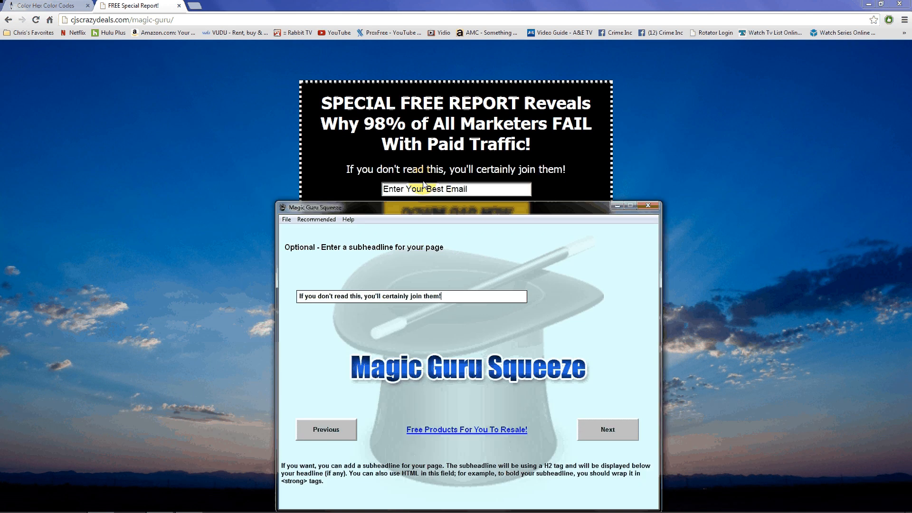
pyautogui.click(594, 432)
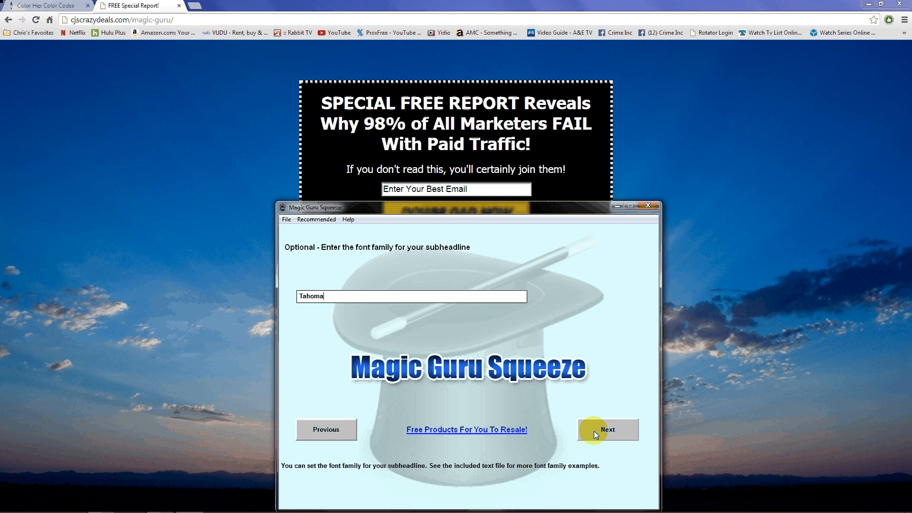
pyautogui.click(594, 432)
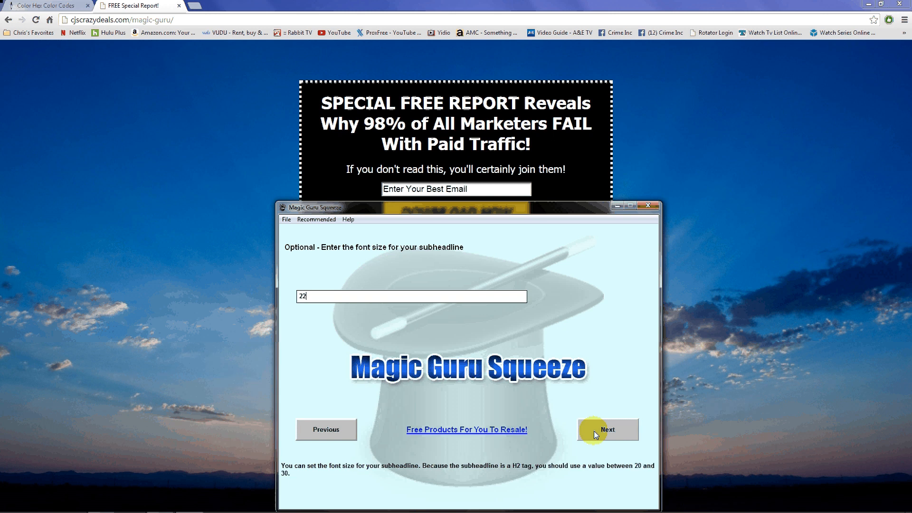
pyautogui.click(594, 432)
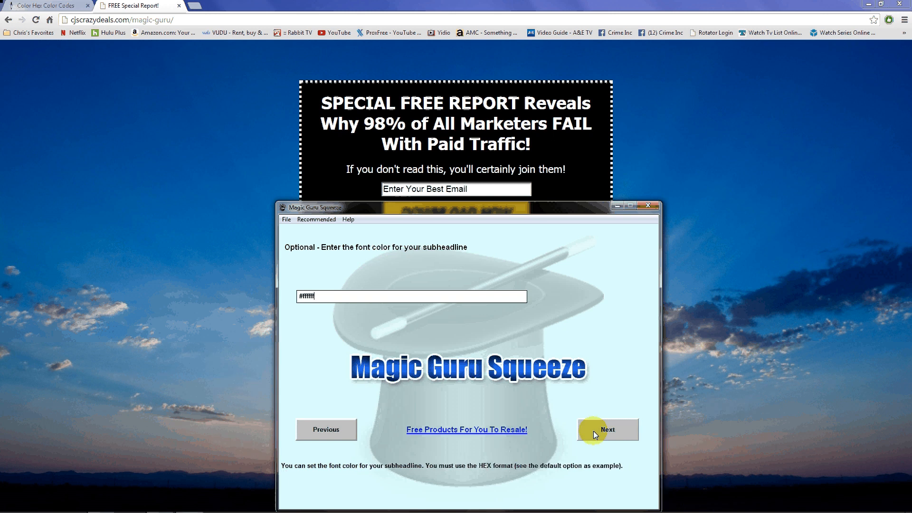
pyautogui.click(594, 432)
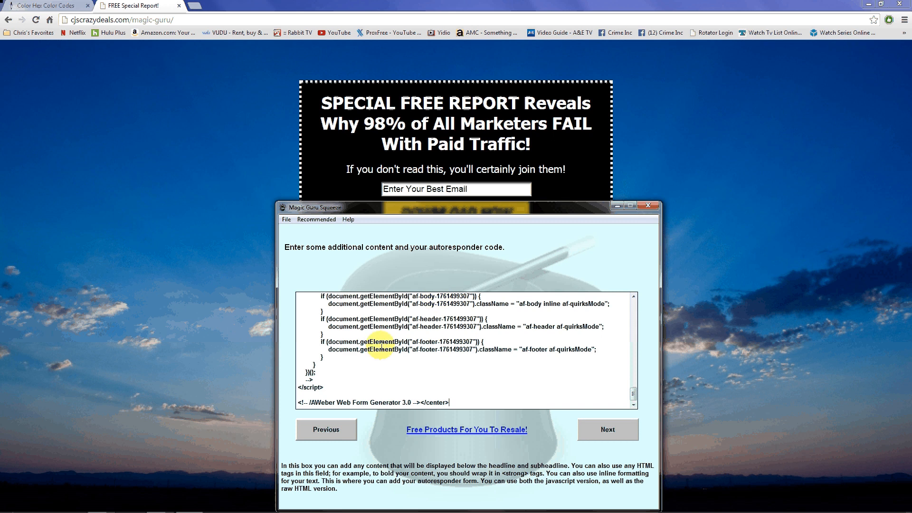
# Move the window aside to compare the page's opt-in form, move it back, and accept the AWeber autoresponder code as additional content.
pyautogui.moveTo(456, 224); pyautogui.dragTo(464, 274)
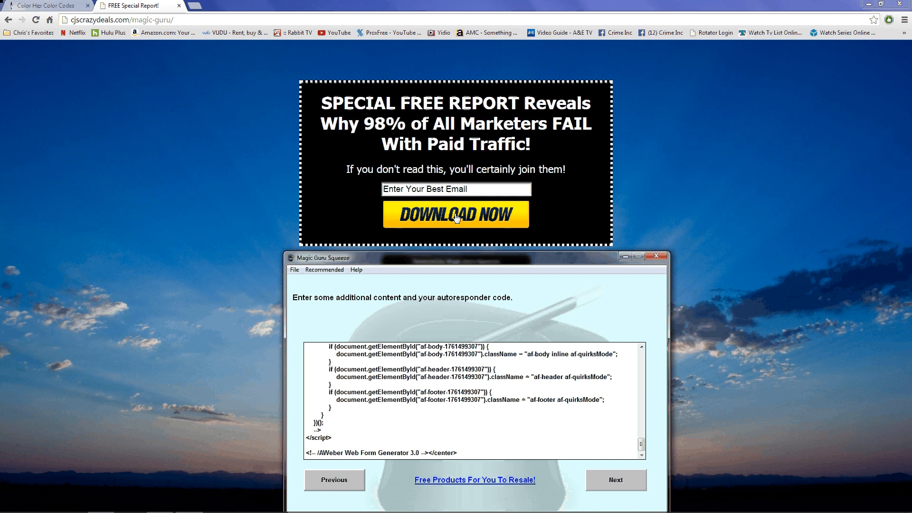
pyautogui.moveTo(461, 262); pyautogui.dragTo(464, 167)
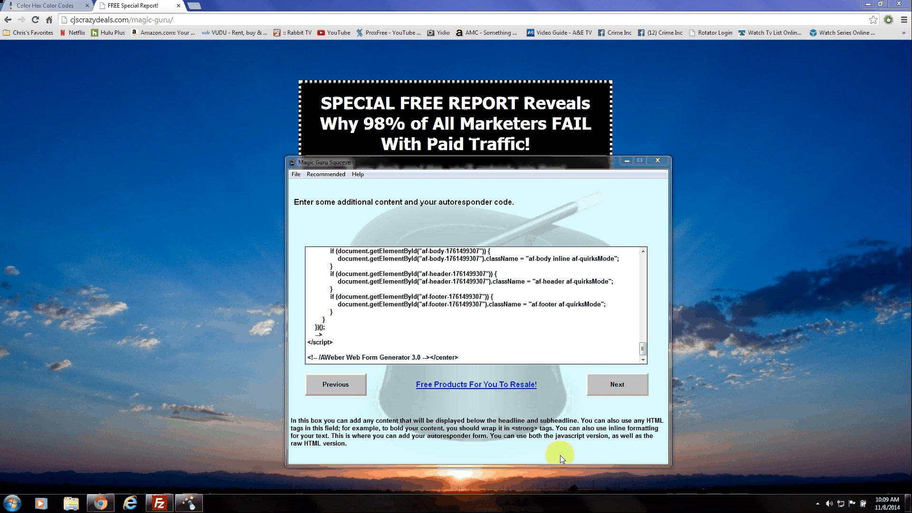
pyautogui.moveTo(440, 163); pyautogui.dragTo(459, 310)
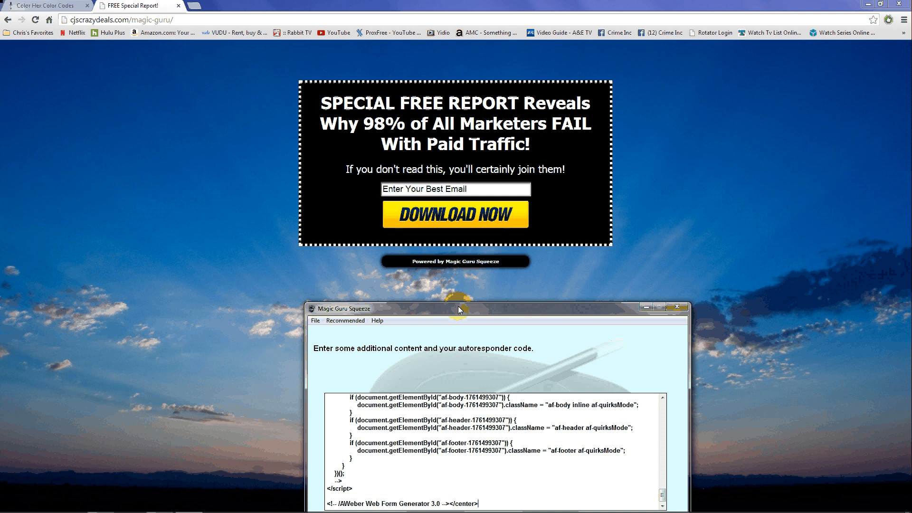
pyautogui.moveTo(459, 309); pyautogui.dragTo(415, 165)
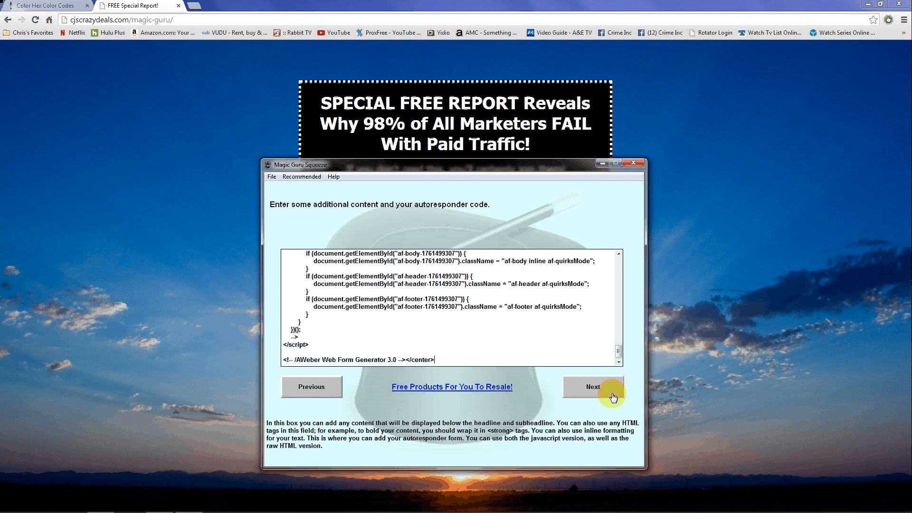
pyautogui.click(613, 398)
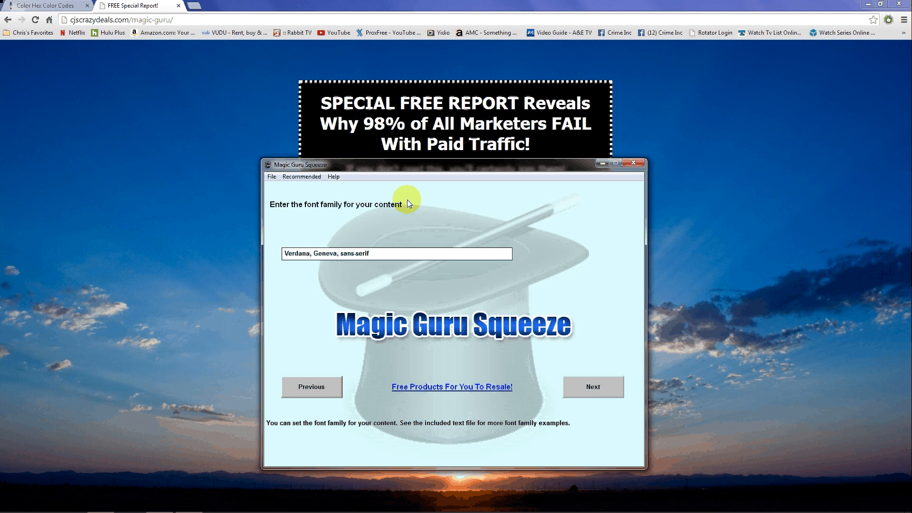
# Accept the content font family Verdana, Geneva, sans-serif and the content font color #ddffff, continuing to the mobile redirect setting.
pyautogui.moveTo(430, 168); pyautogui.dragTo(460, 275)
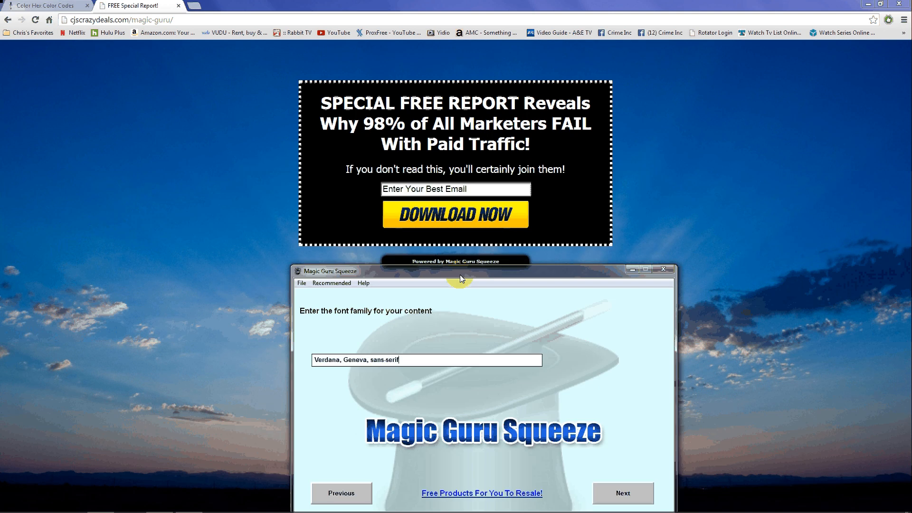
pyautogui.moveTo(460, 276); pyautogui.dragTo(442, 187)
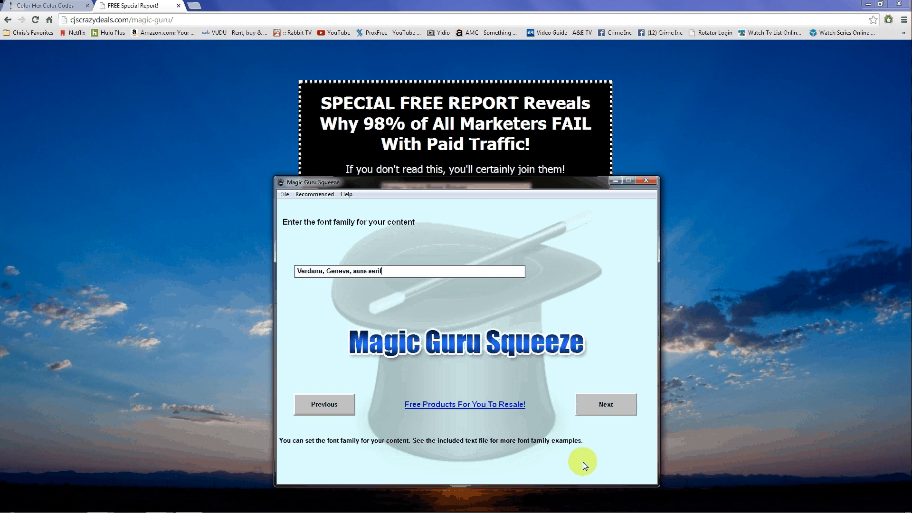
pyautogui.click(595, 410)
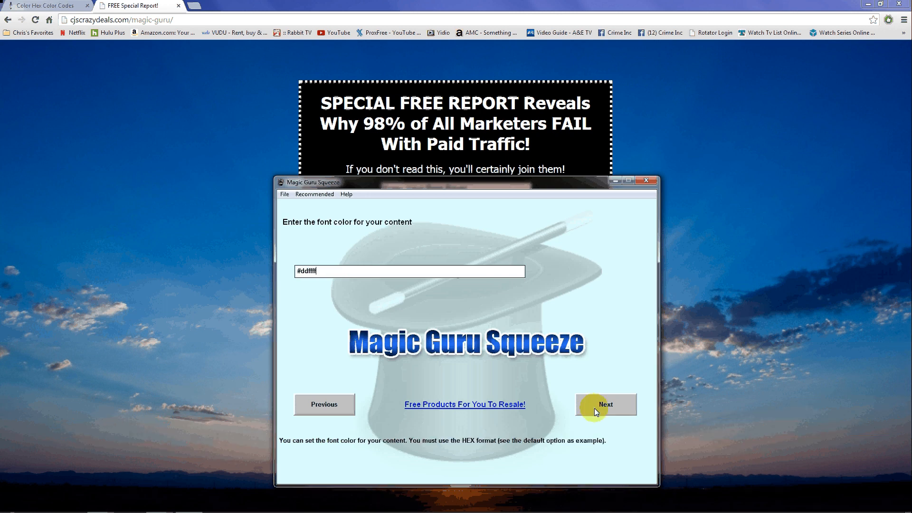
pyautogui.click(596, 410)
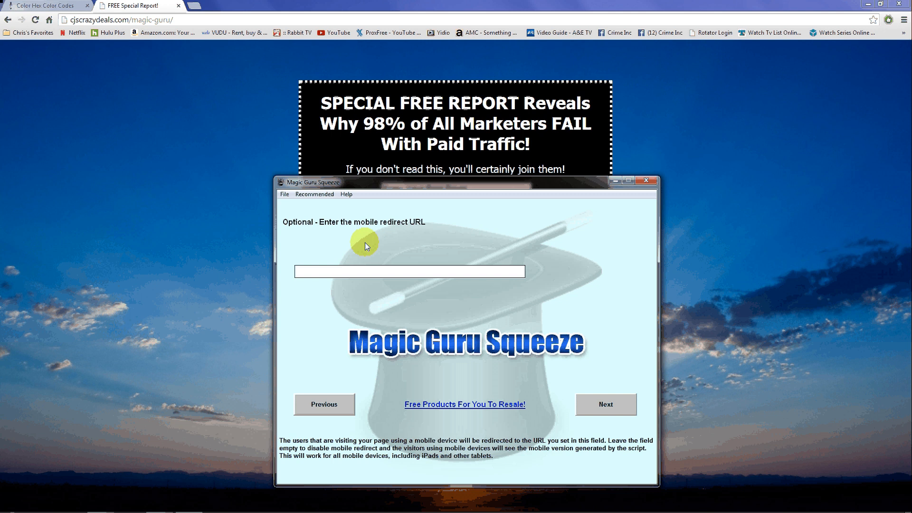
# Leave the mobile redirect URL, background MP3 file and Facebook App ID blank, continuing to the affiliate link setting.
pyautogui.click(338, 273)
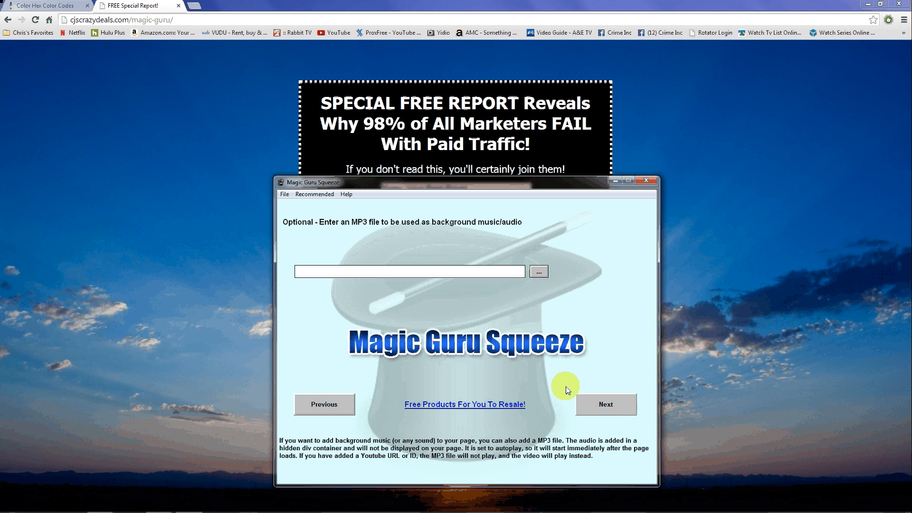
pyautogui.click(578, 396)
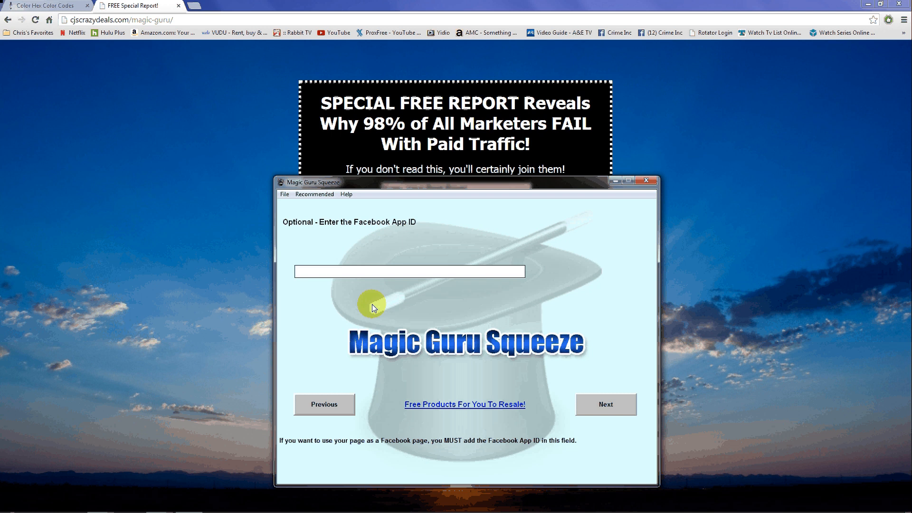
pyautogui.click(589, 412)
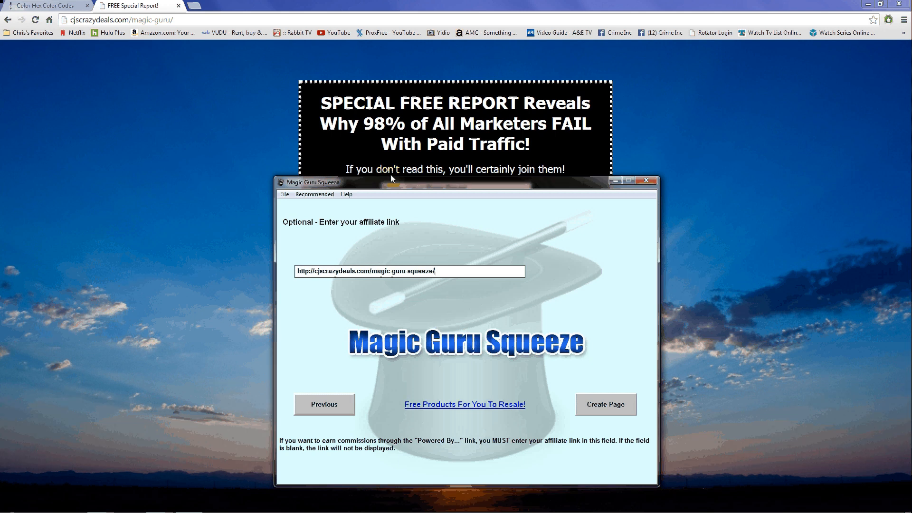
# Move the window aside to examine the "Powered by Magic Guru Squeeze" link below the opt-in box, and move it back.
pyautogui.moveTo(392, 177); pyautogui.dragTo(503, 313)
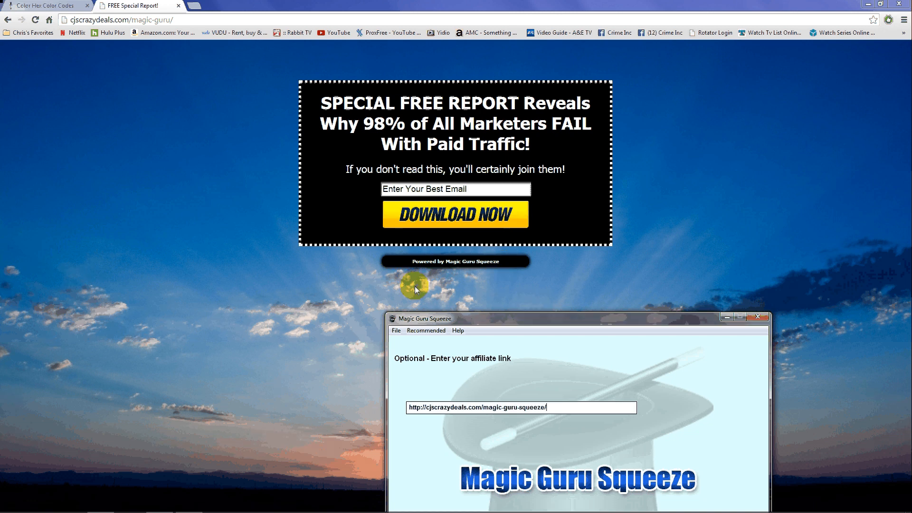
pyautogui.click(475, 271)
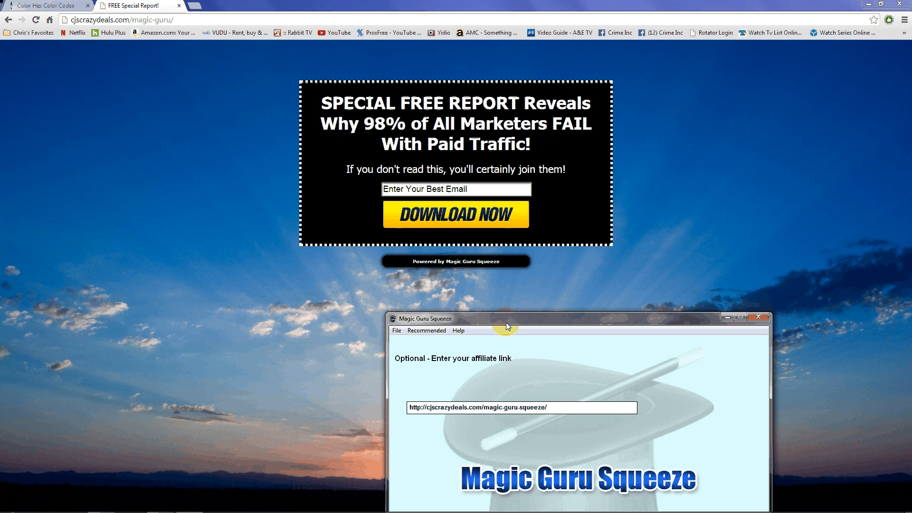
pyautogui.moveTo(506, 323); pyautogui.dragTo(515, 307)
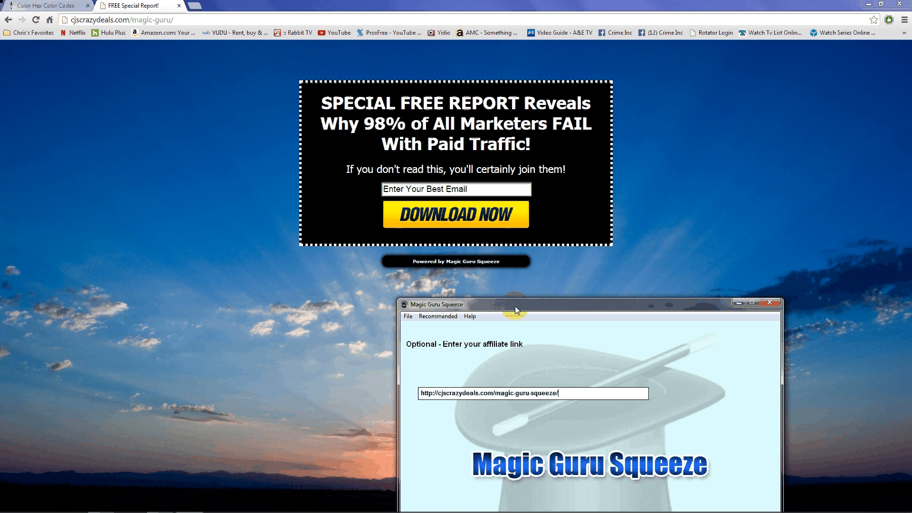
pyautogui.moveTo(515, 307); pyautogui.dragTo(397, 153)
# Create the page with its affiliate link, saving the files in a new desktop folder named squeeze, and dismiss the completion message.
pyautogui.click(603, 377)
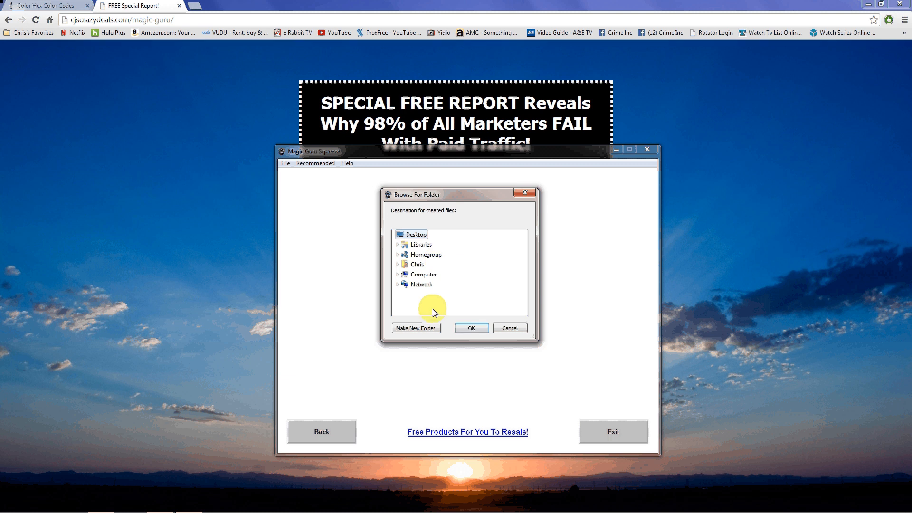
pyautogui.hotkey('alt', 'm')
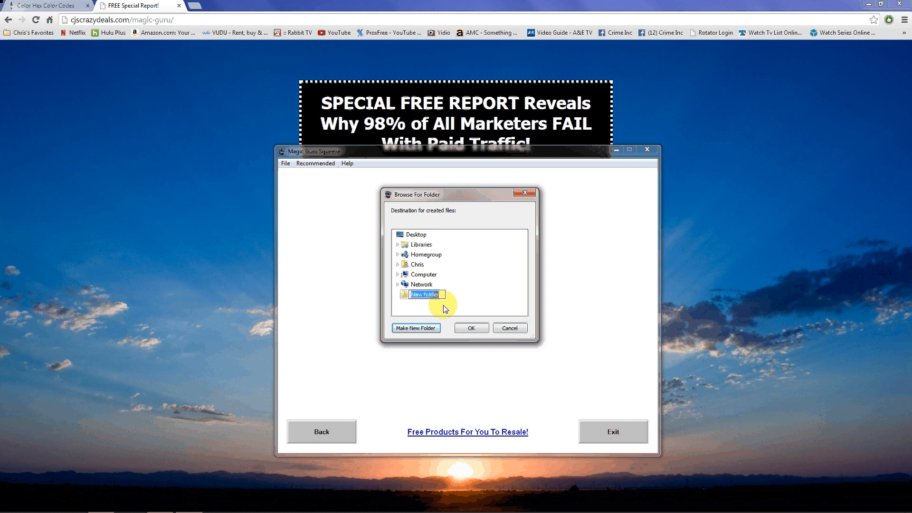
pyautogui.write('squeeze')
pyautogui.press('Return')
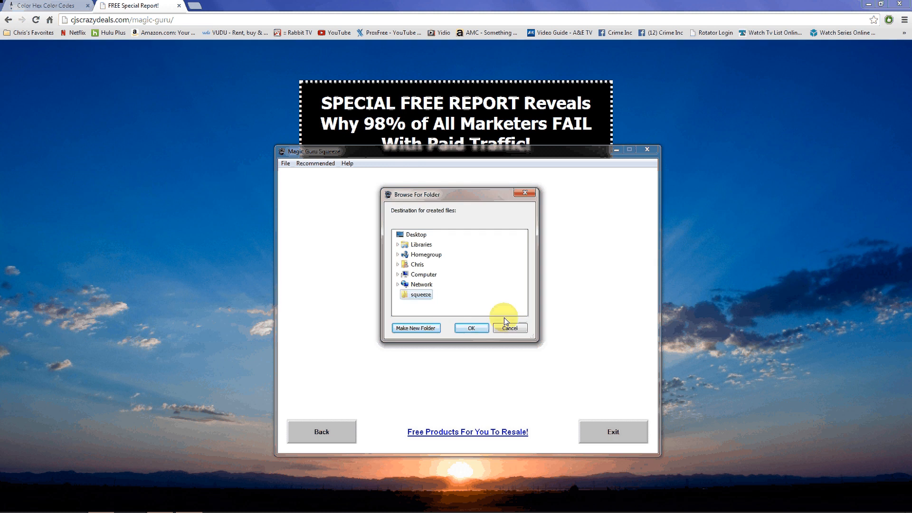
pyautogui.press('Return')
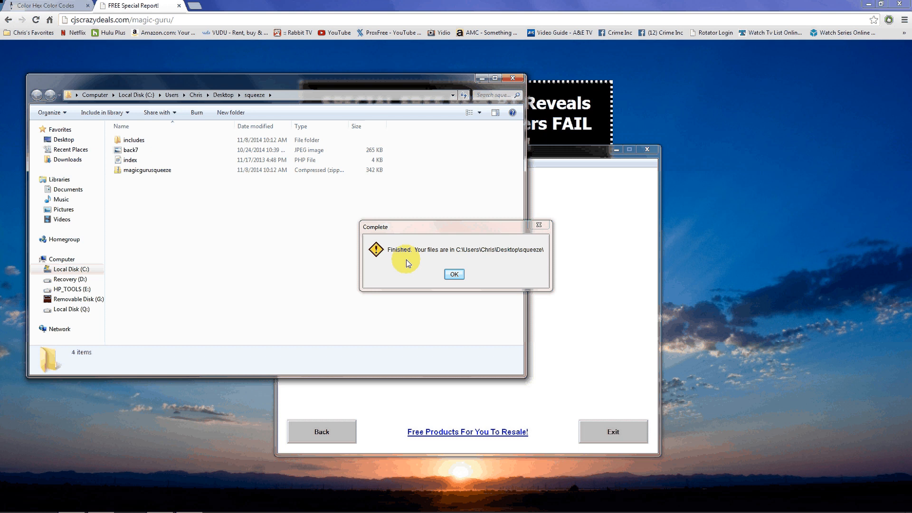
pyautogui.click(406, 261)
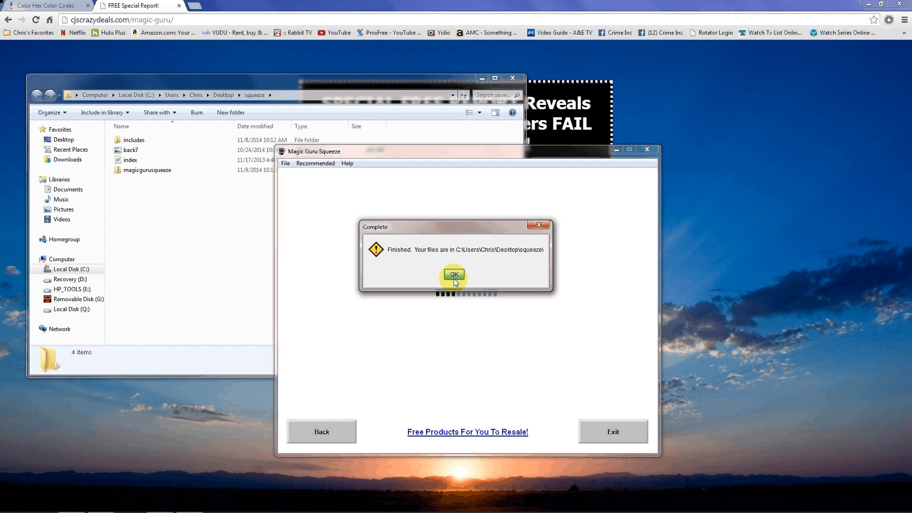
pyautogui.click(454, 276)
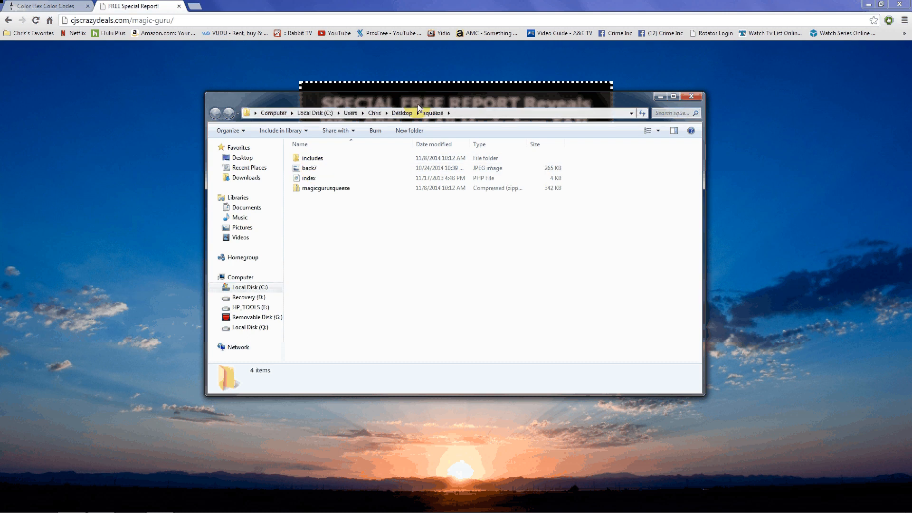
# Reposition the squeeze folder window, switch to FileZilla, and reopen the remote magic-guru folder from its parent cjscrazydeals.com directory.
pyautogui.moveTo(418, 105); pyautogui.dragTo(431, 113)
pyautogui.click(398, 284)
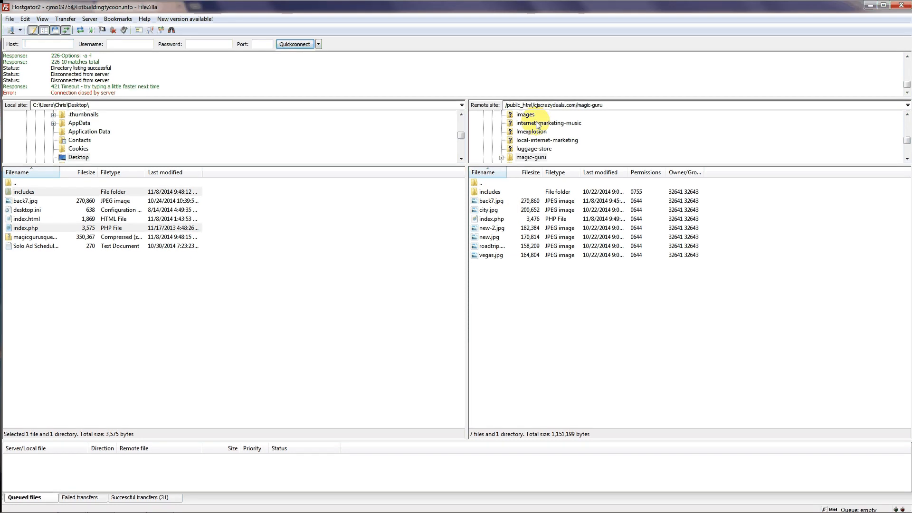
pyautogui.doubleClick(507, 182)
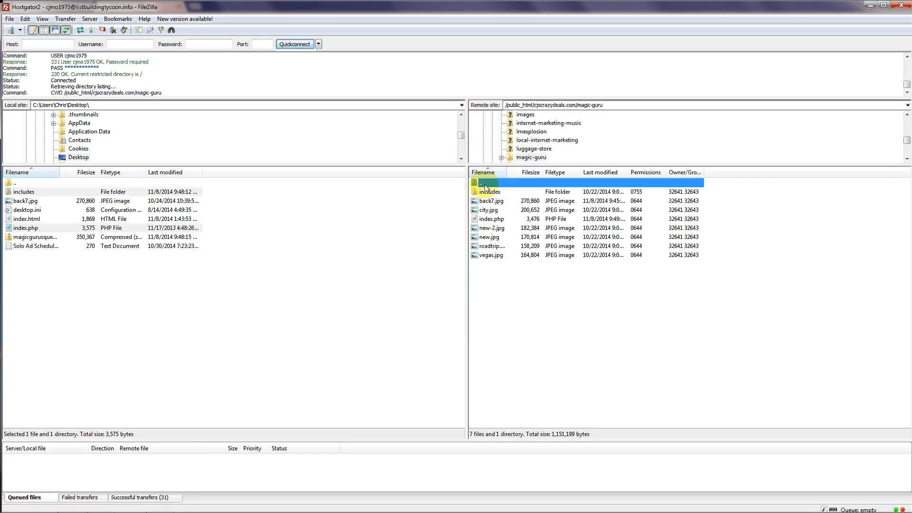
pyautogui.scroll(-10, 498, 291)
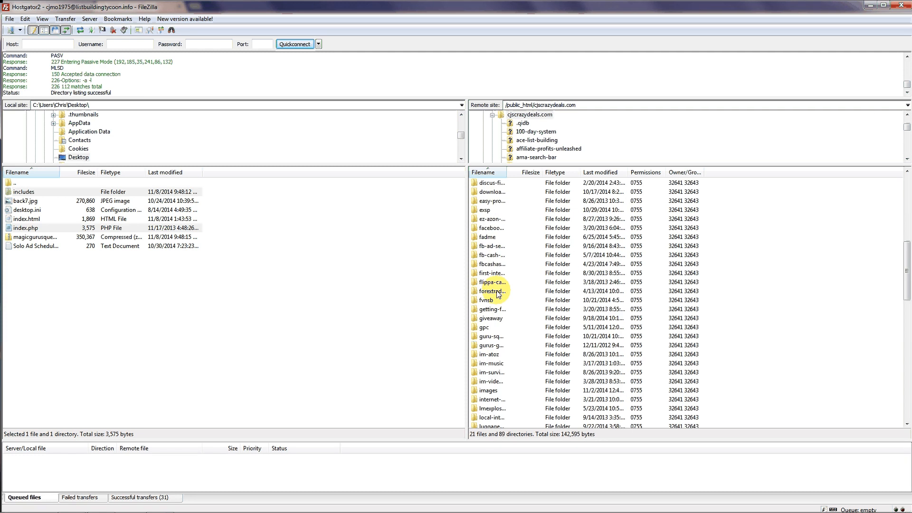
pyautogui.scroll(-5, 496, 309)
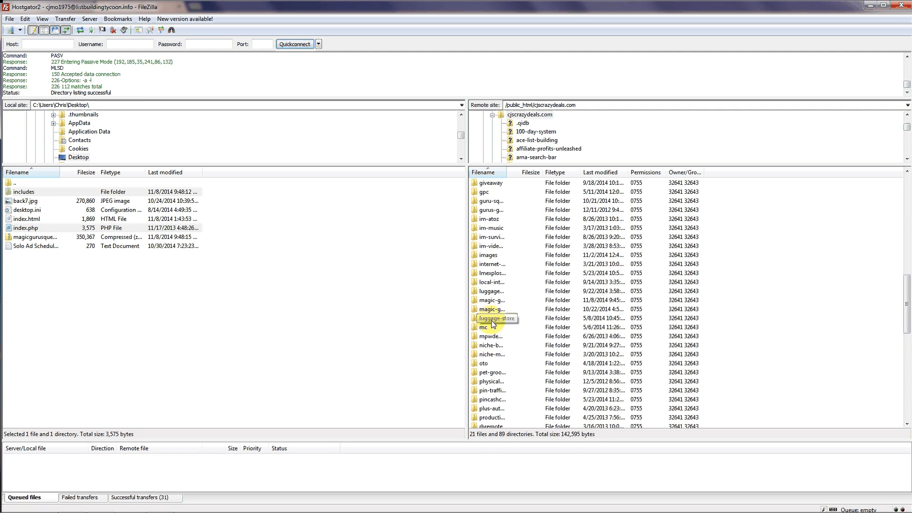
pyautogui.doubleClick(493, 303)
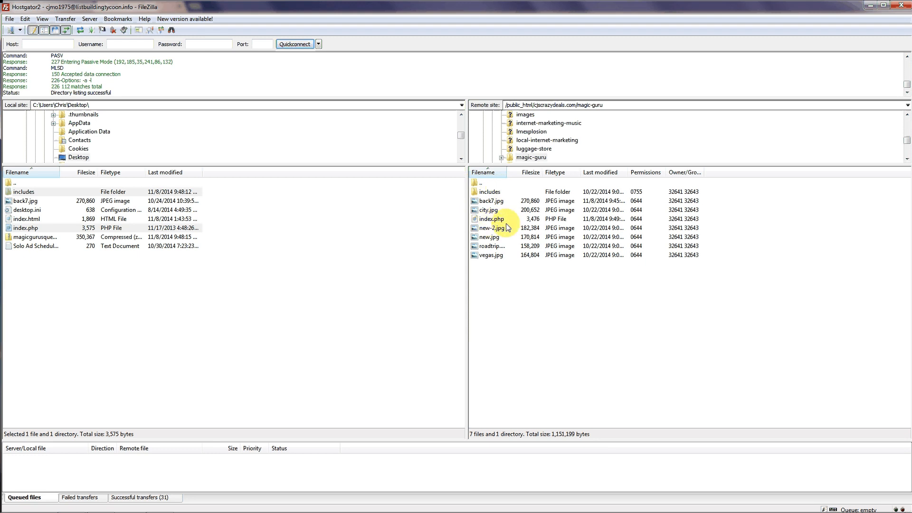
# Refresh the local Desktop listing by reopening it from its parent folder, and open the squeeze folder.
pyautogui.doubleClick(31, 184)
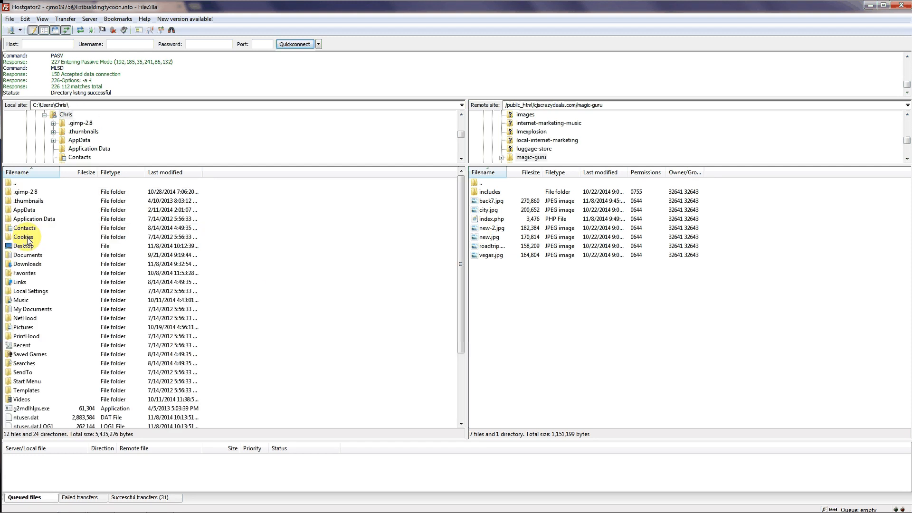
pyautogui.doubleClick(25, 246)
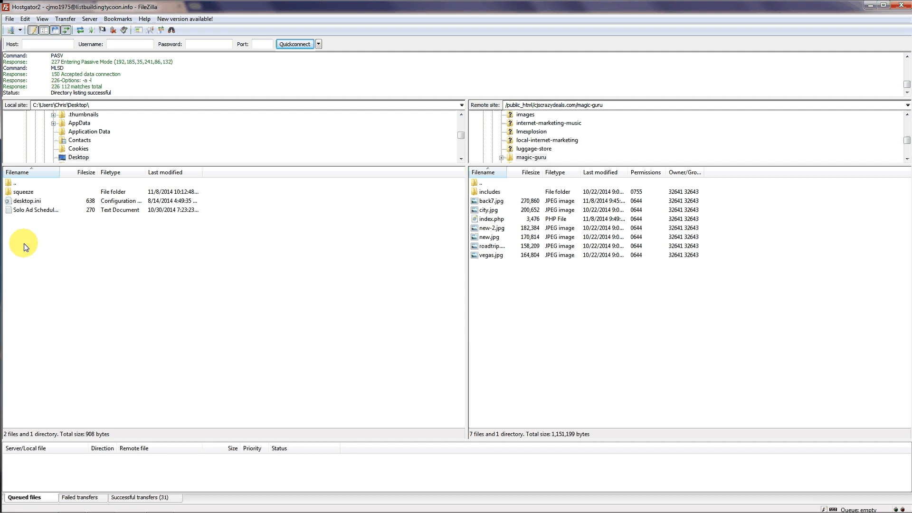
pyautogui.doubleClick(24, 192)
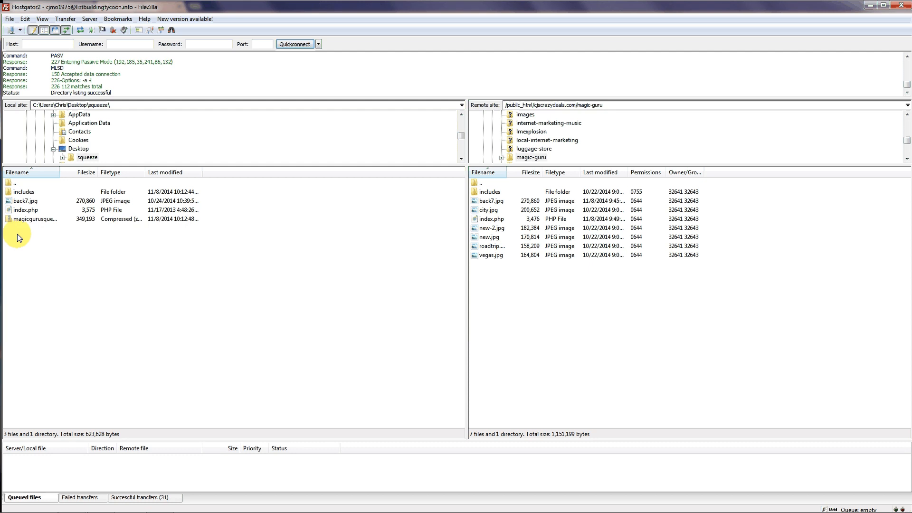
# Select the includes folder, back7.jpg and index.php in the local squeeze folder, leaving out the compressed file.
pyautogui.click(25, 193)
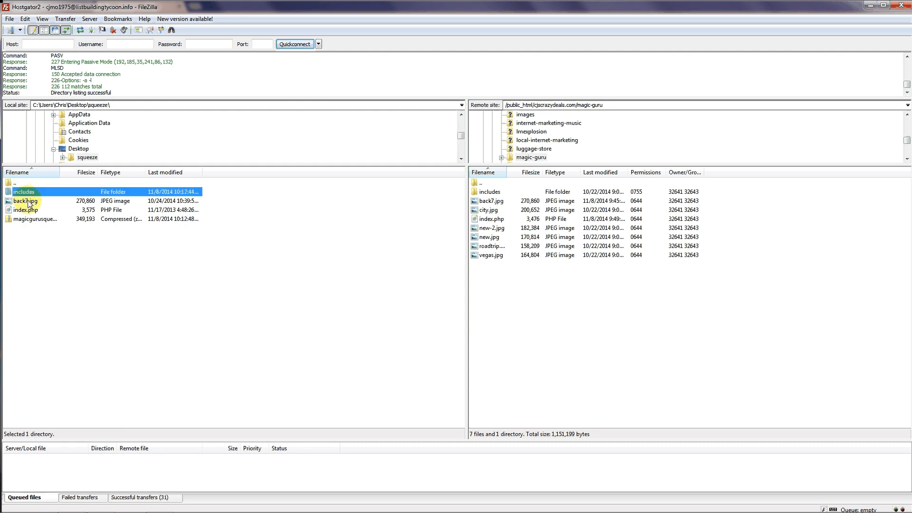
pyautogui.keyDown('ctrl'); pyautogui.click(29, 201); pyautogui.keyUp('ctrl')
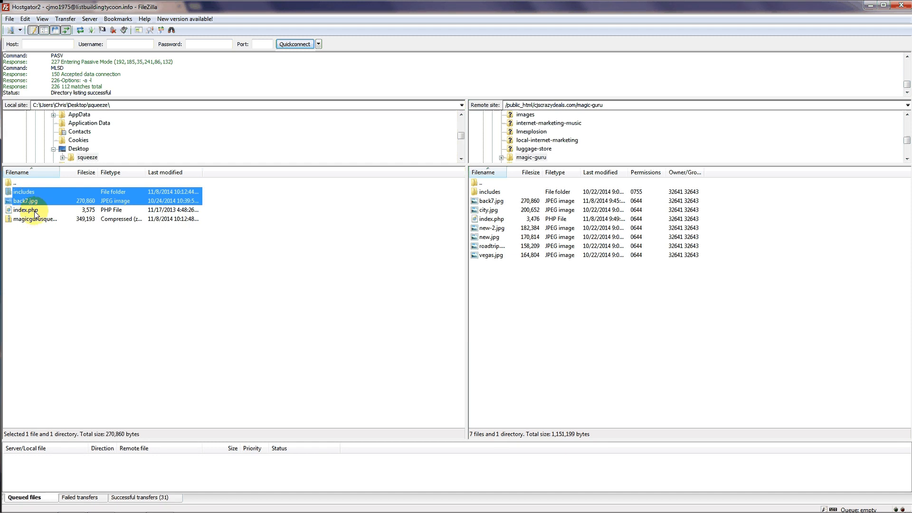
pyautogui.keyDown('ctrl'); pyautogui.click(36, 214); pyautogui.keyUp('ctrl')
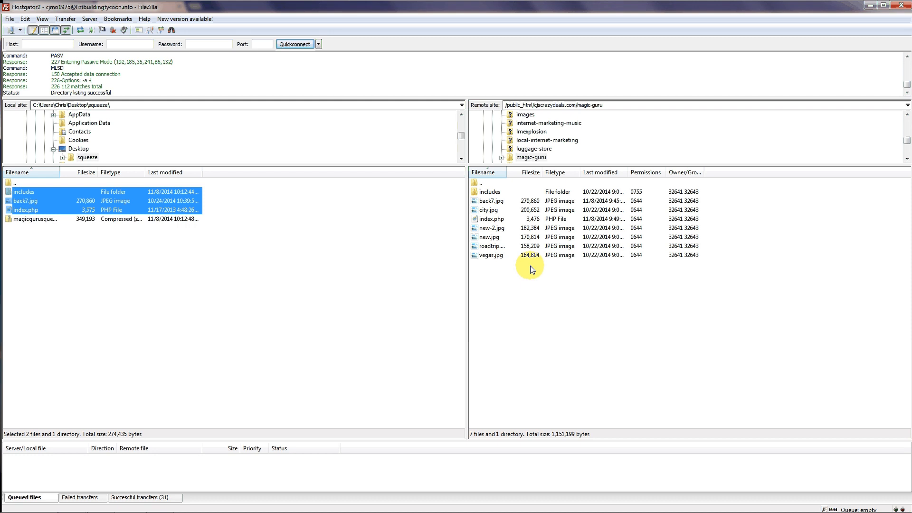
# Go up to the remote public_html directory, reopen cjscrazydeals.com, and copy the magic-guru folder's URL to the clipboard.
pyautogui.doubleClick(493, 184)
pyautogui.doubleClick(485, 182)
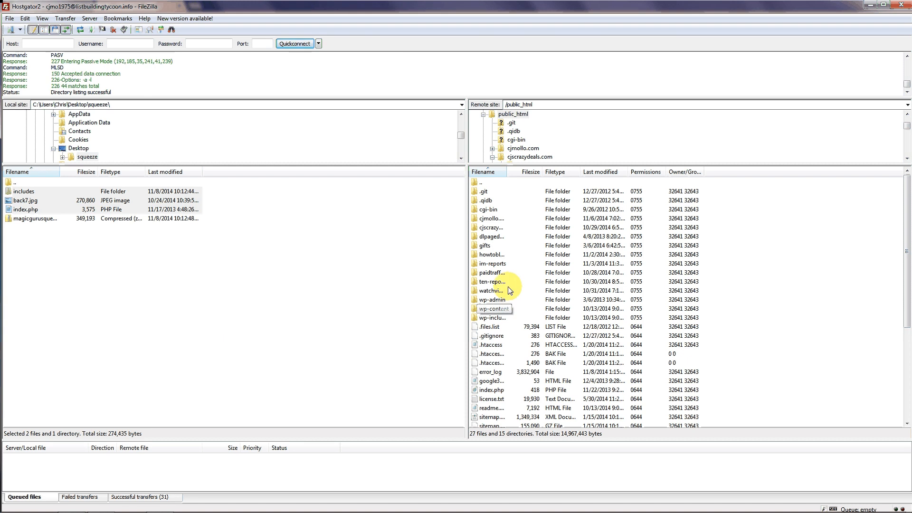
pyautogui.doubleClick(491, 227)
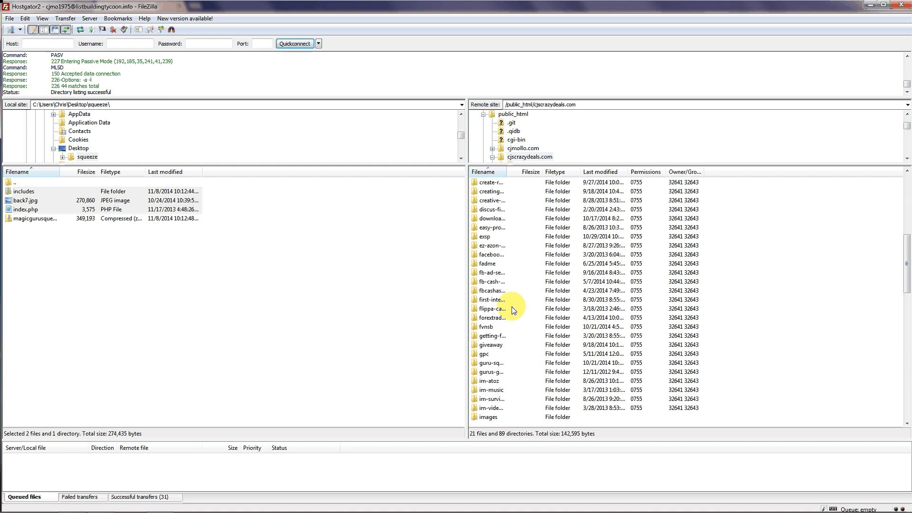
pyautogui.scroll(-8, 508, 299)
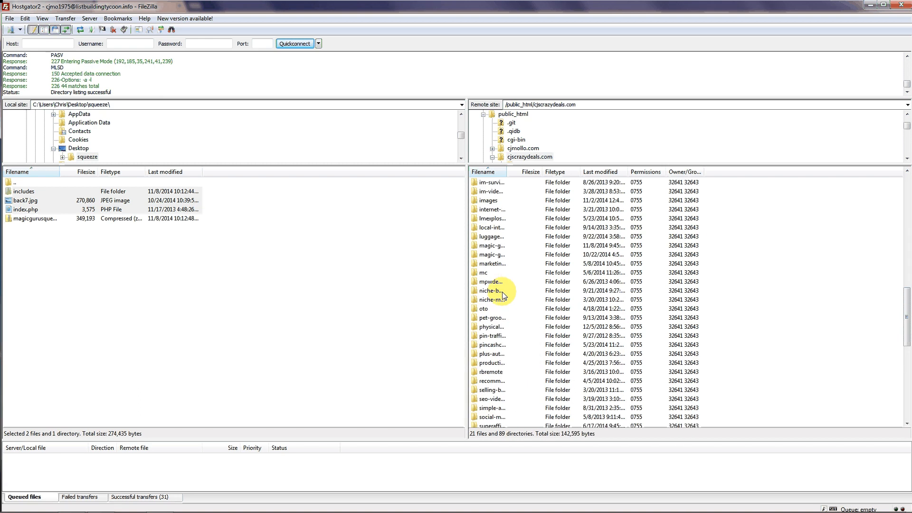
pyautogui.rightClick(494, 247)
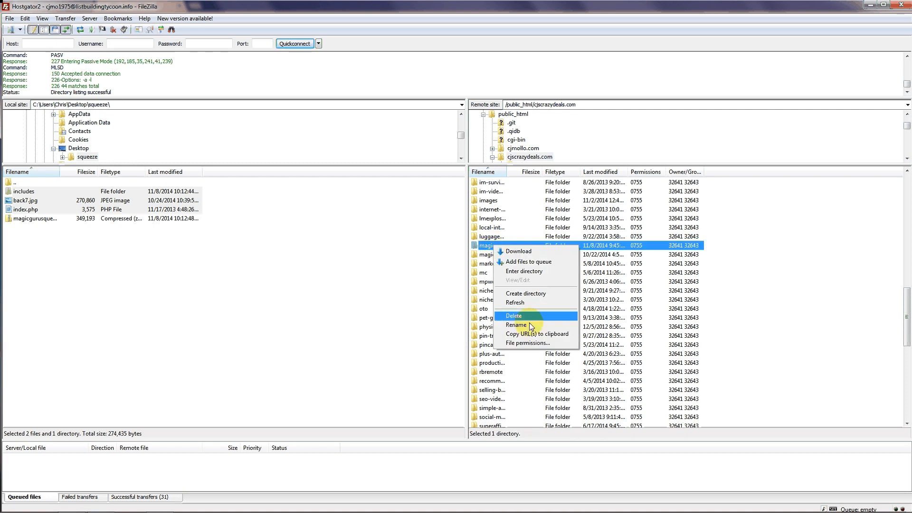
pyautogui.click(525, 344)
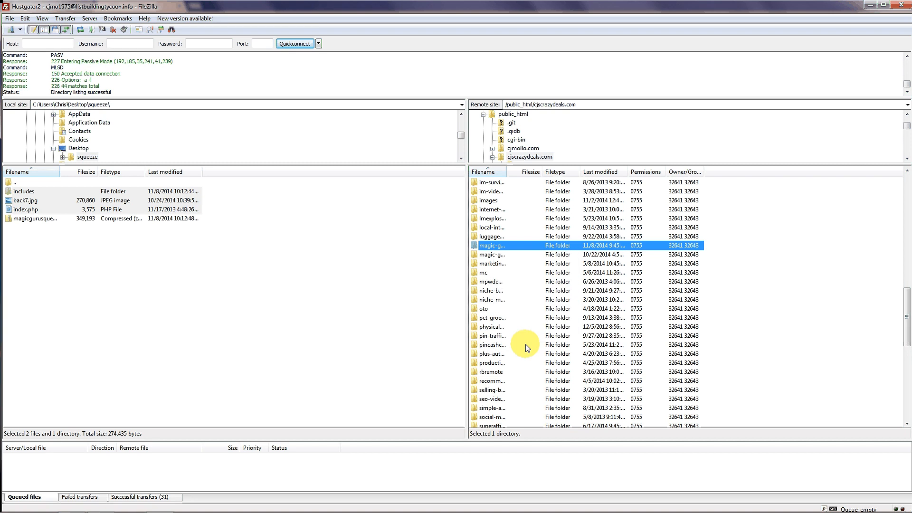
pyautogui.click(100, 504)
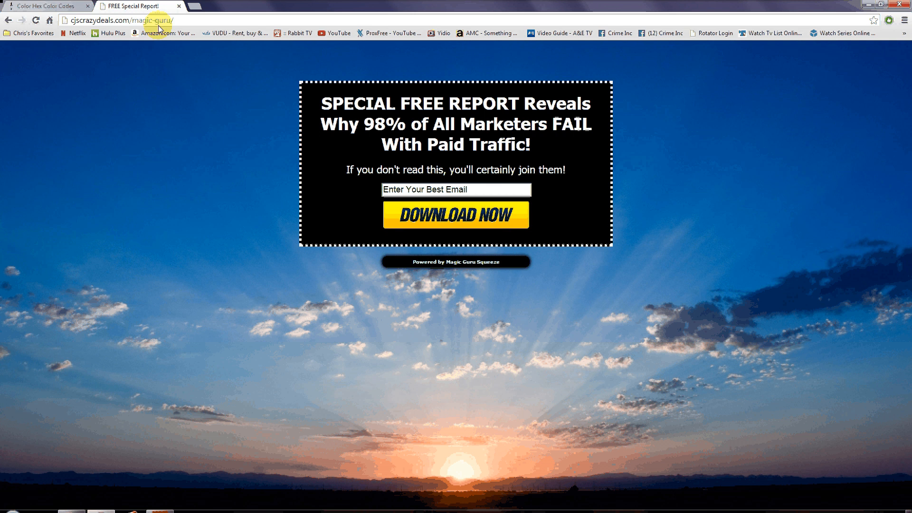
pyautogui.click(159, 21)
pyautogui.hotkey('ctrl', 'v')
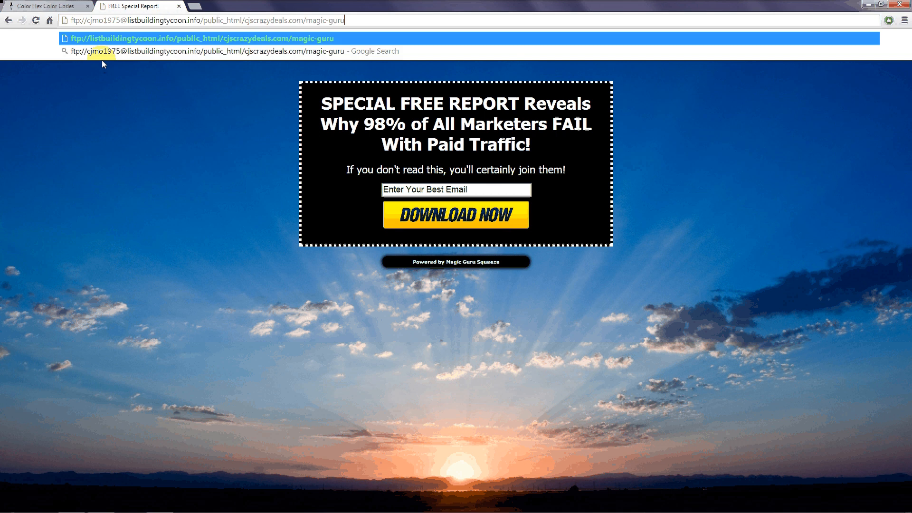
pyautogui.moveTo(244, 20); pyautogui.dragTo(224, 21)
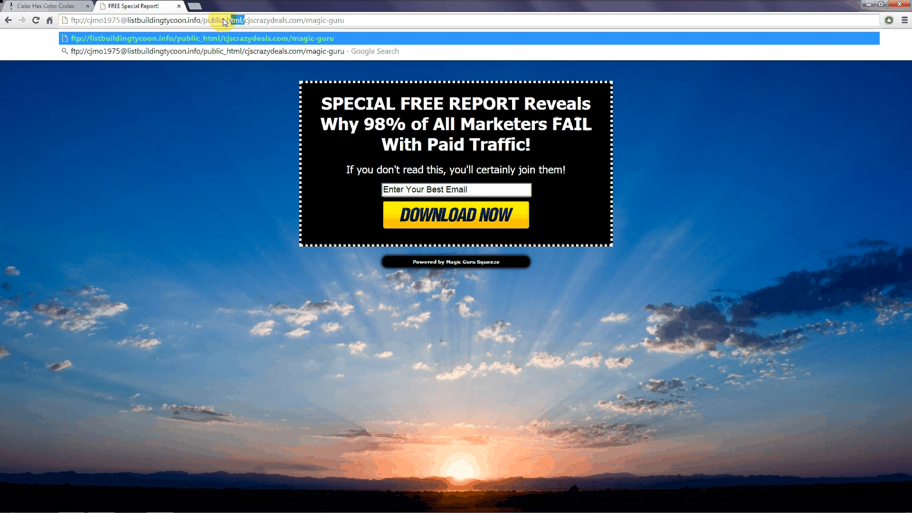
pyautogui.moveTo(225, 21); pyautogui.dragTo(21, 28)
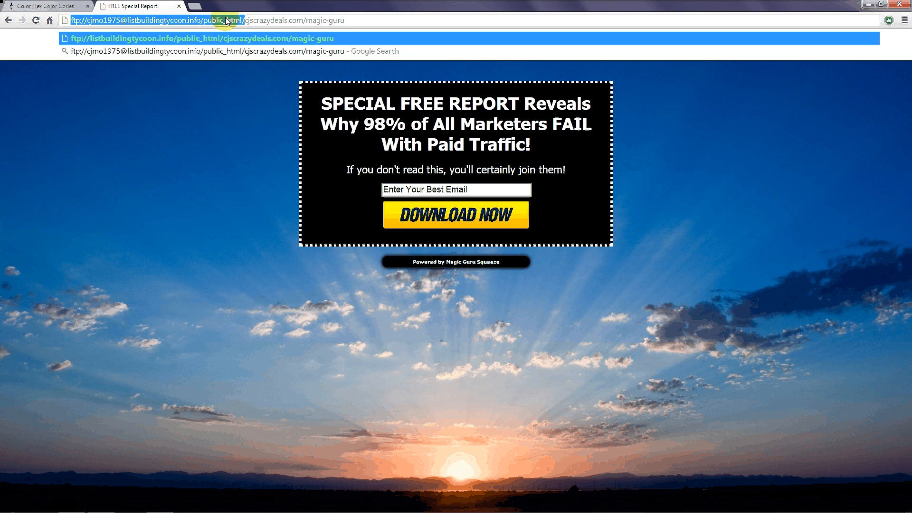
pyautogui.write('http')
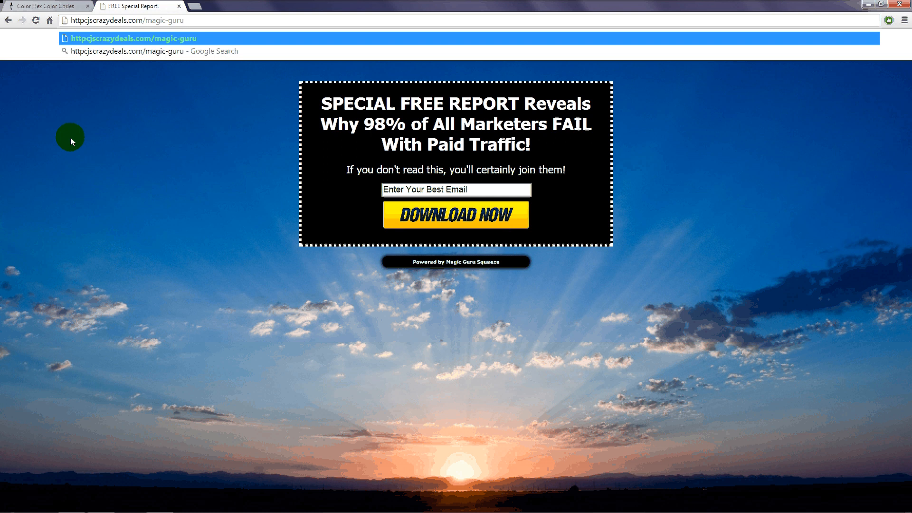
pyautogui.write('://')
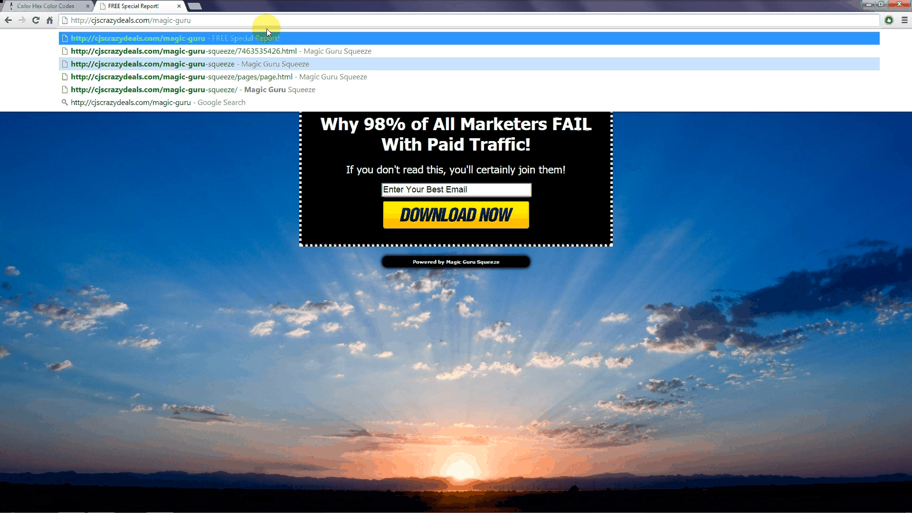
pyautogui.press('Return')
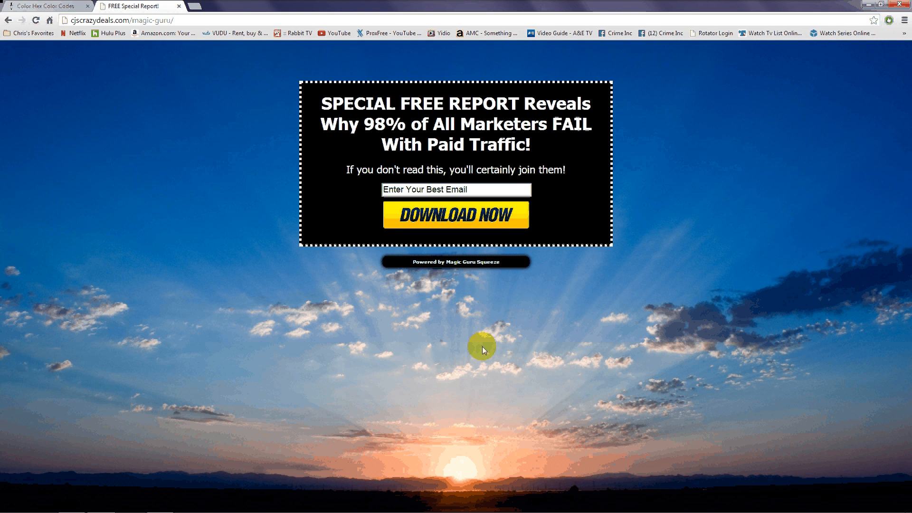
# Launch Magic Guru Squeeze again and dismiss its welcome message.
pyautogui.press('super')
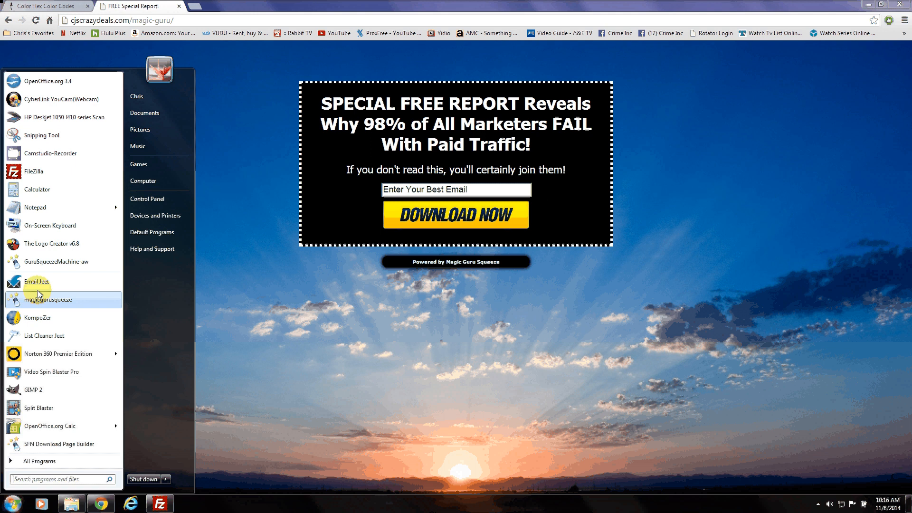
pyautogui.click(301, 337)
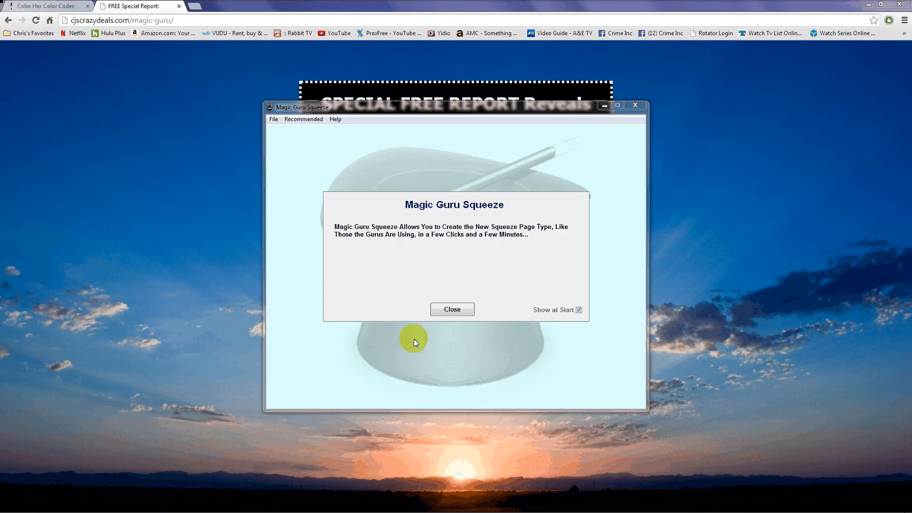
pyautogui.click(414, 338)
# Open the saved project sqz2.mgs from the Backgrounds folder.
pyautogui.click(273, 119)
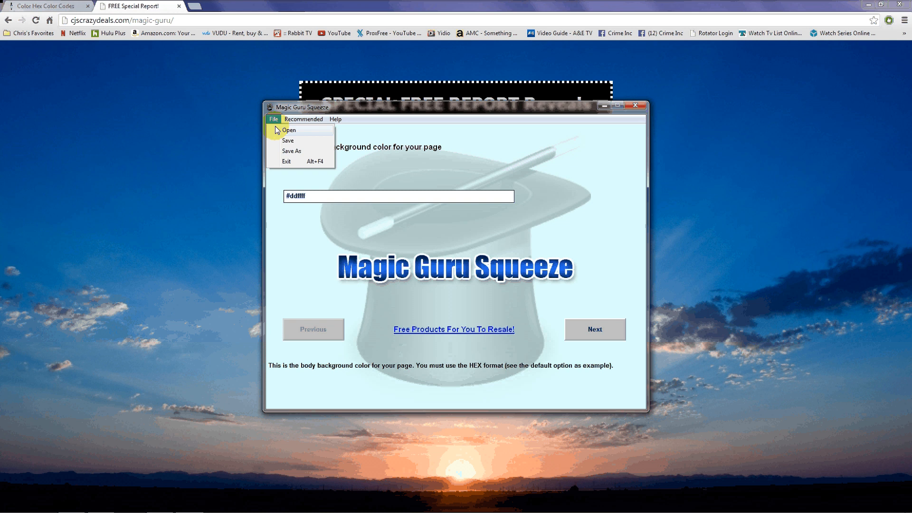
pyautogui.click(288, 130)
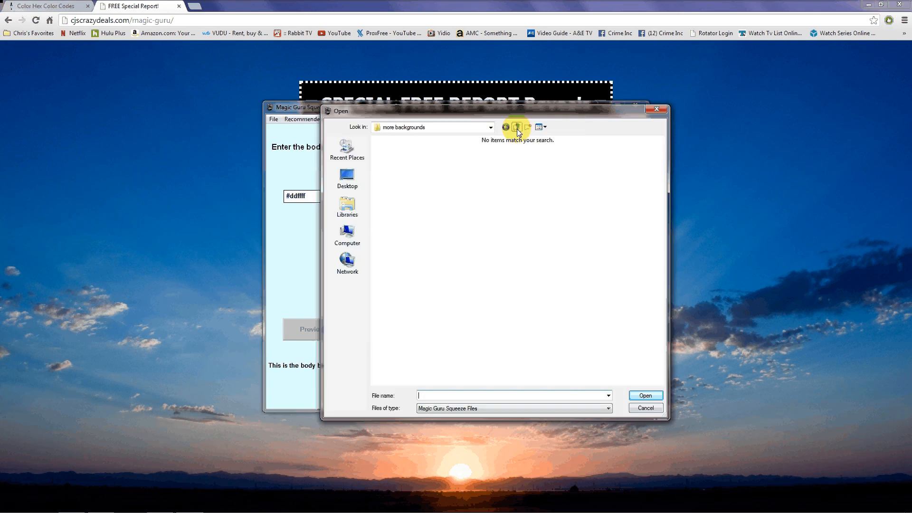
pyautogui.click(517, 128)
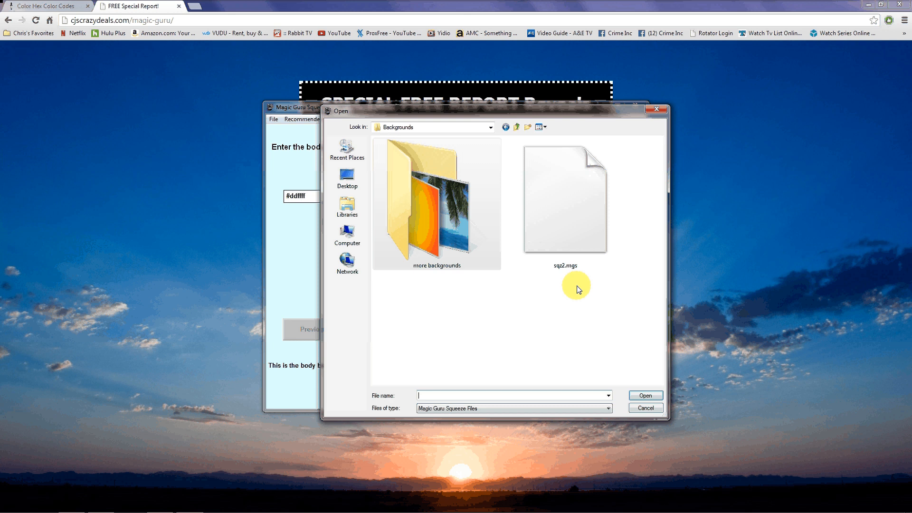
pyautogui.doubleClick(563, 219)
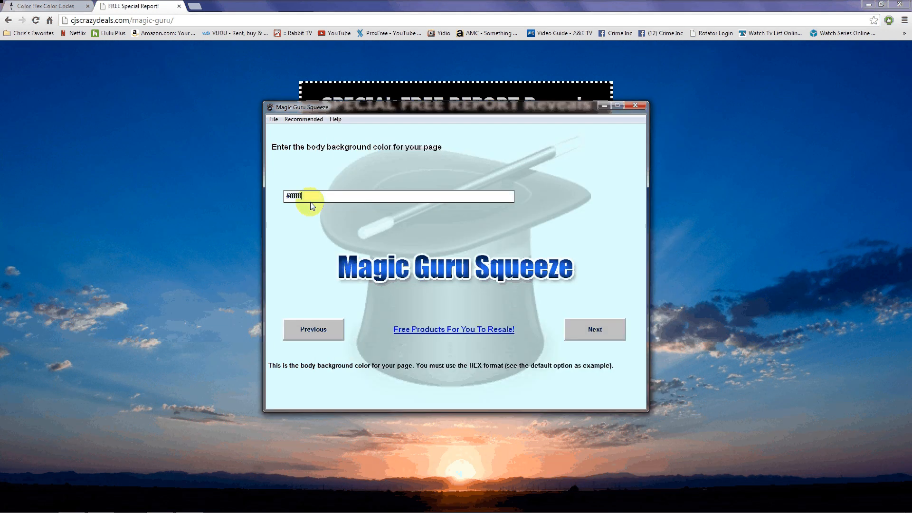